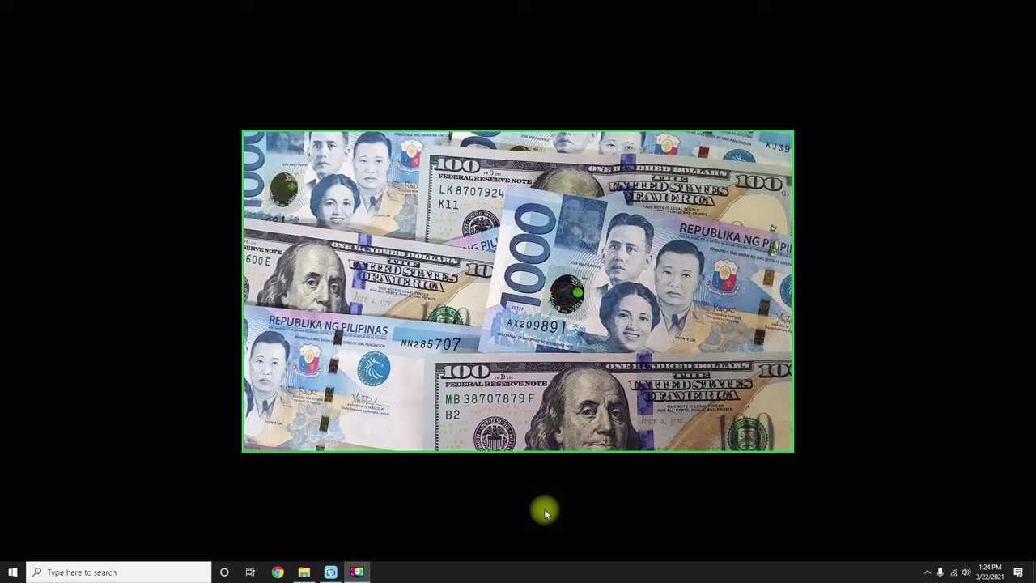
# - Switch to the open Movavi Video Editor Plus project
pyautogui.moveTo(331, 572)
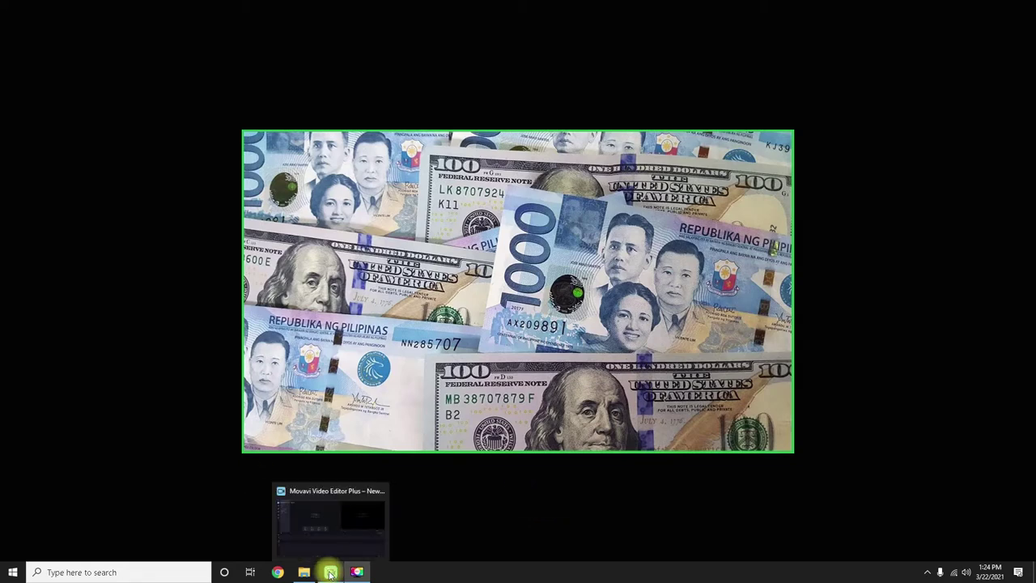
pyautogui.click(341, 536)
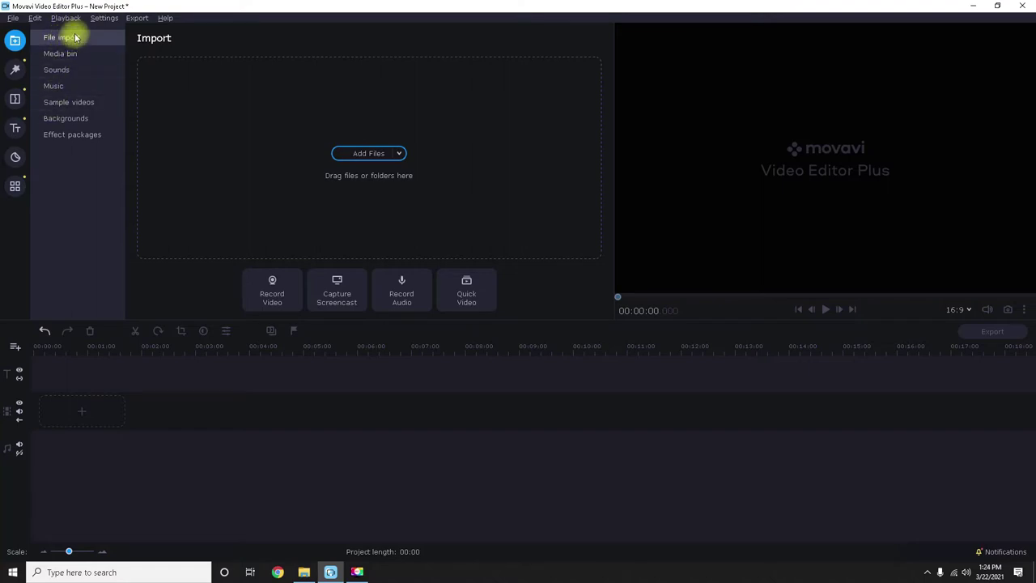
# - Look through the locations offered when adding media files, and close the file chooser without importing anything
pyautogui.click(380, 156)
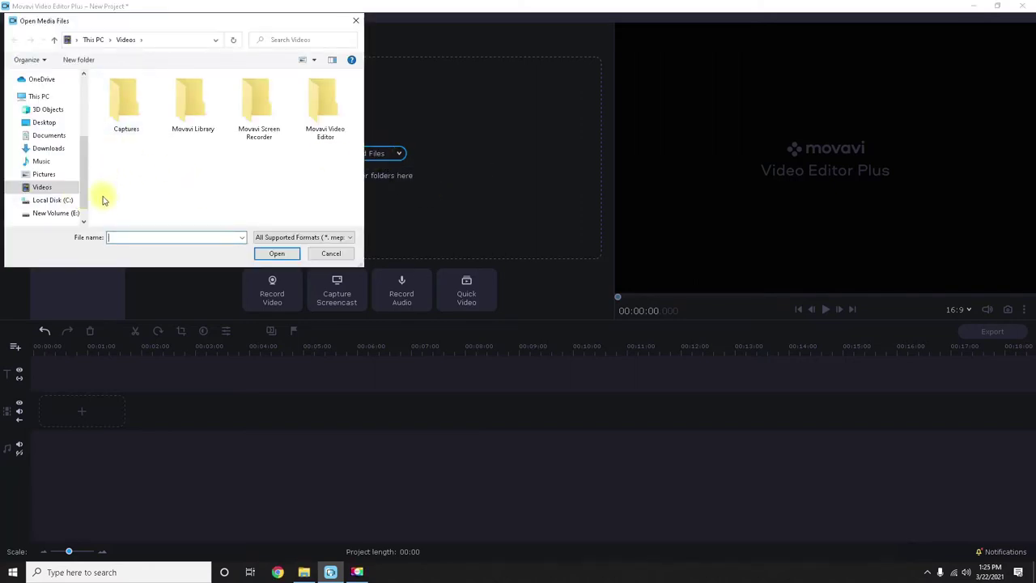
pyautogui.scroll(3, 81, 181)
pyautogui.scroll(-5, 87, 173)
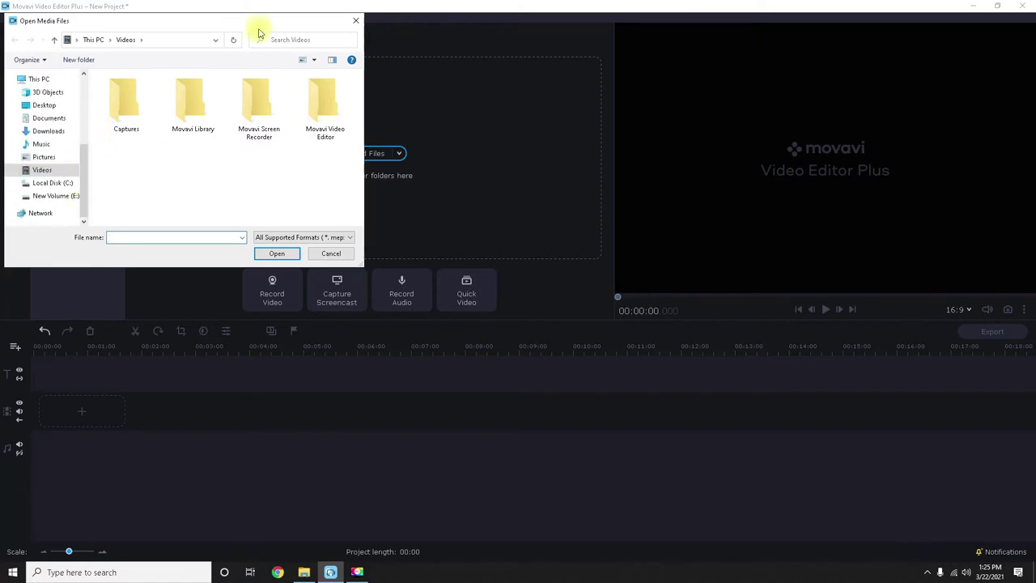
pyautogui.click(356, 20)
# - Look through the media bin, the built-in sounds and the music library
pyautogui.click(89, 54)
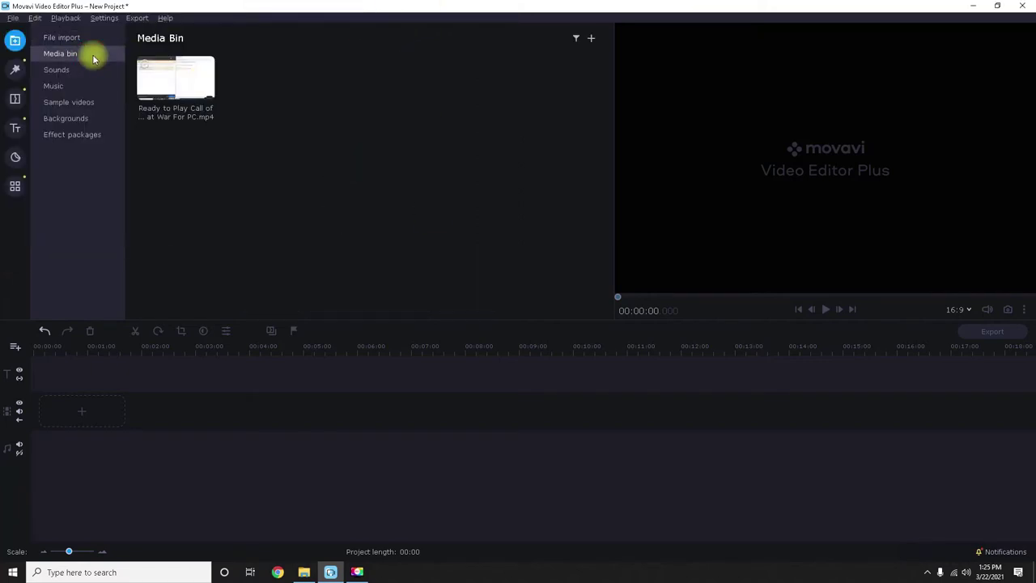
pyautogui.moveTo(192, 73)
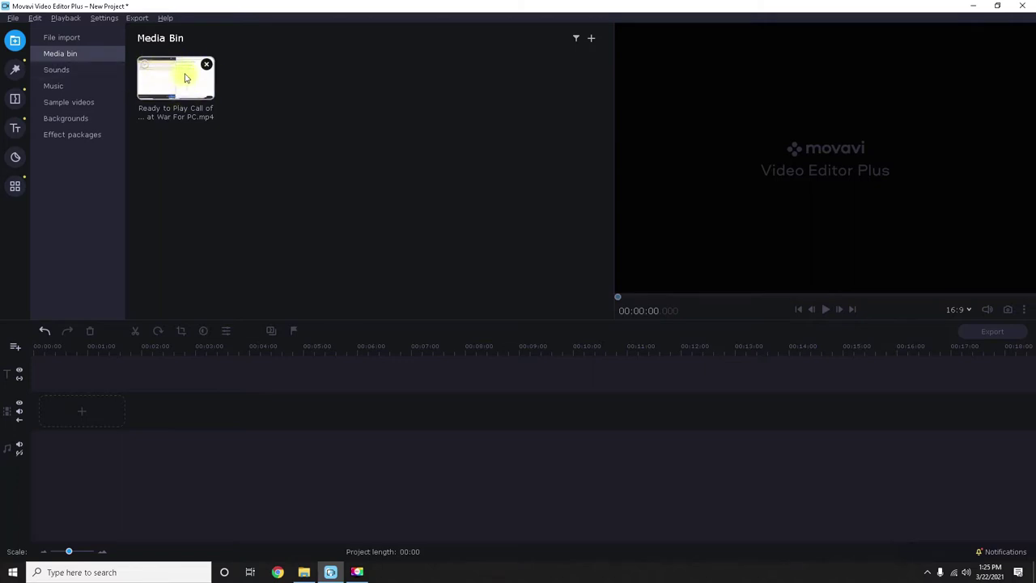
pyautogui.click(59, 70)
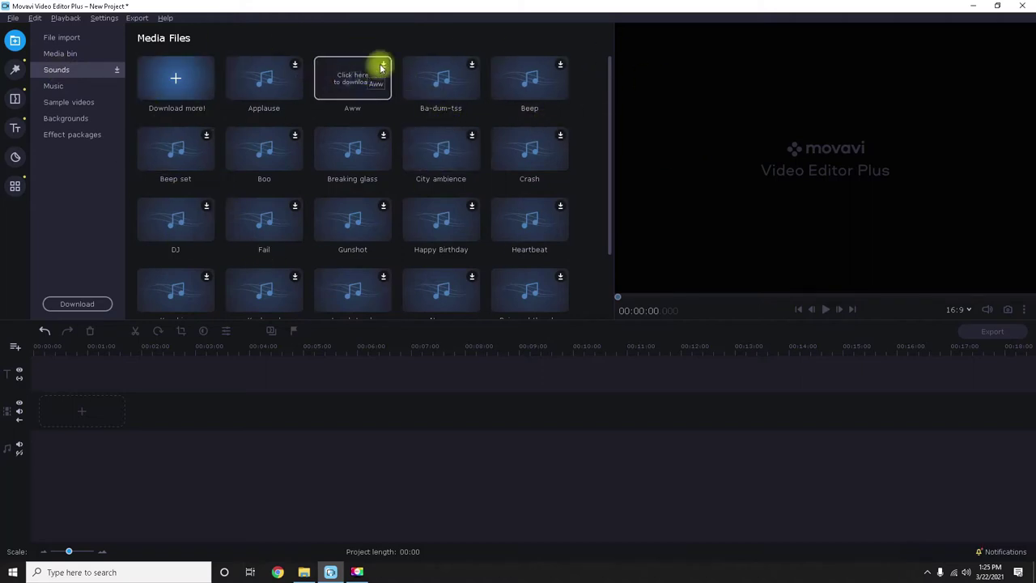
pyautogui.click(83, 88)
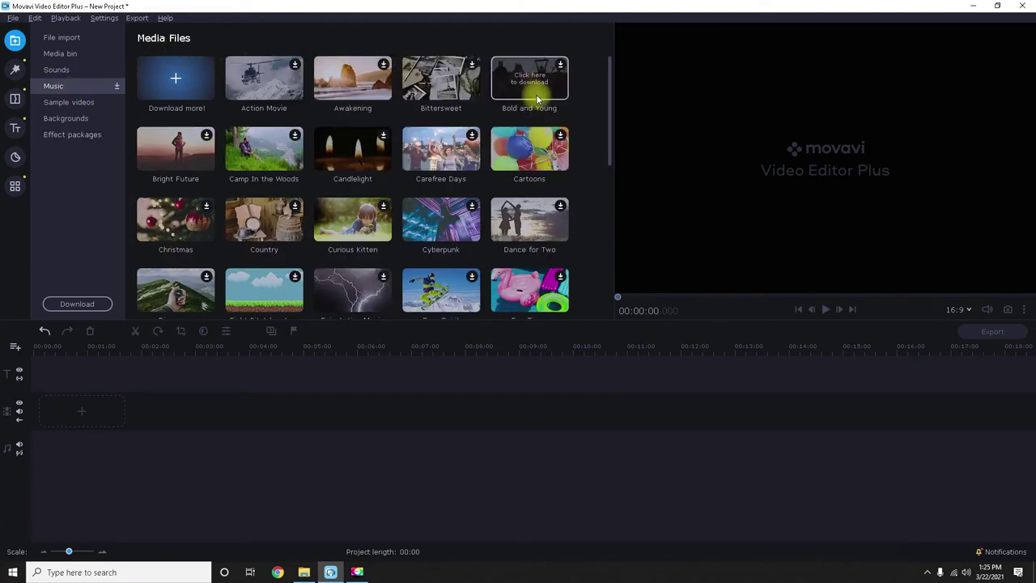
pyautogui.scroll(-3, 526, 275)
# - Browse the sample videos, the backgrounds and the available effect packages
pyautogui.click(79, 104)
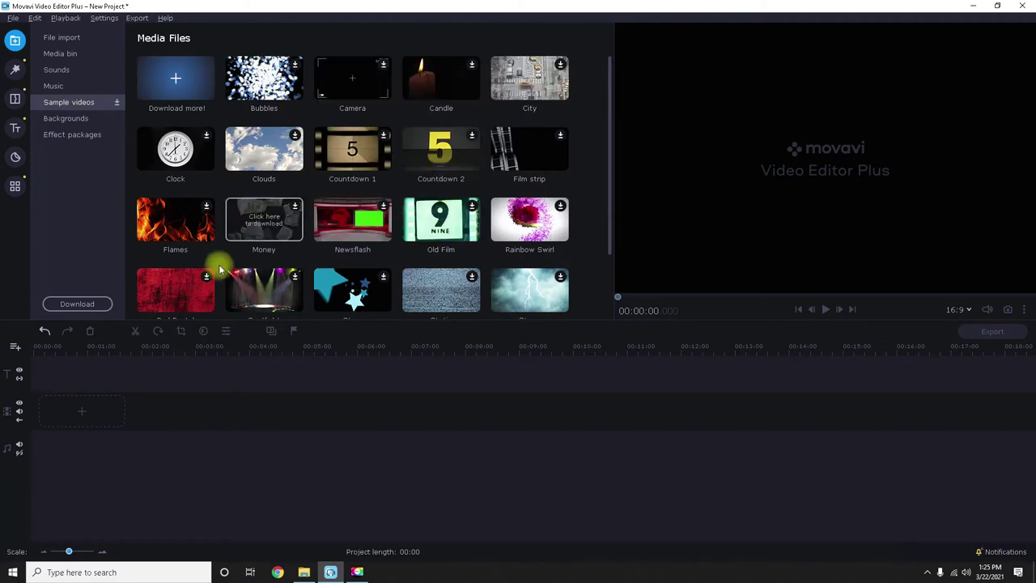
pyautogui.scroll(-2, 216, 267)
pyautogui.scroll(1, 388, 266)
pyautogui.scroll(1, 429, 277)
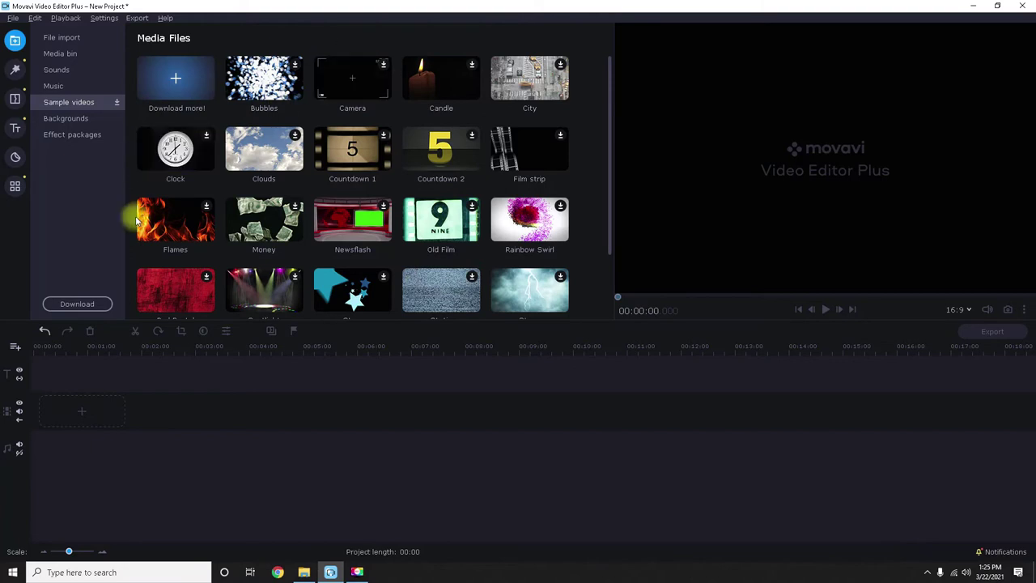
pyautogui.click(72, 117)
pyautogui.click(555, 82)
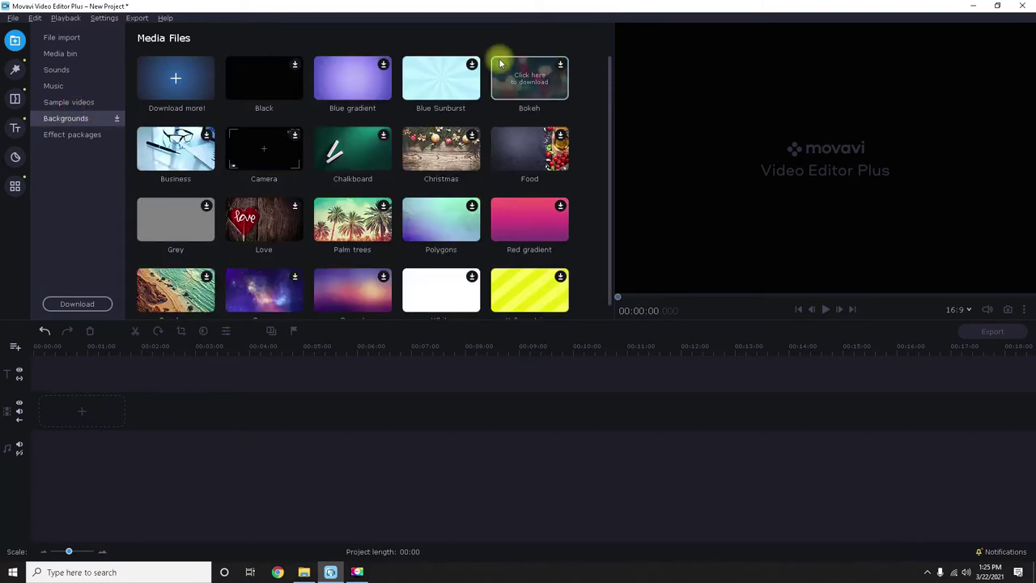
pyautogui.scroll(-1, 530, 251)
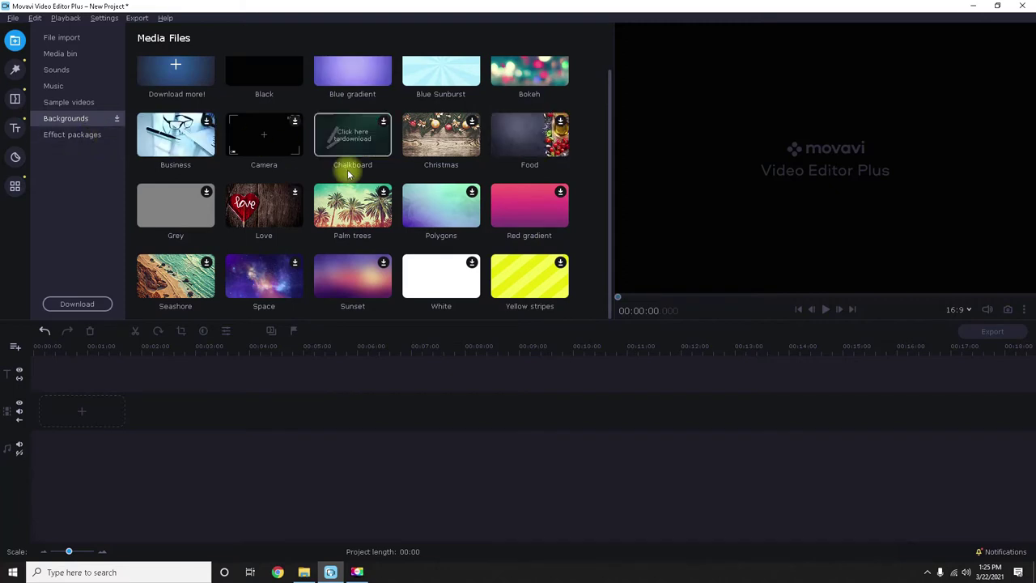
pyautogui.click(88, 138)
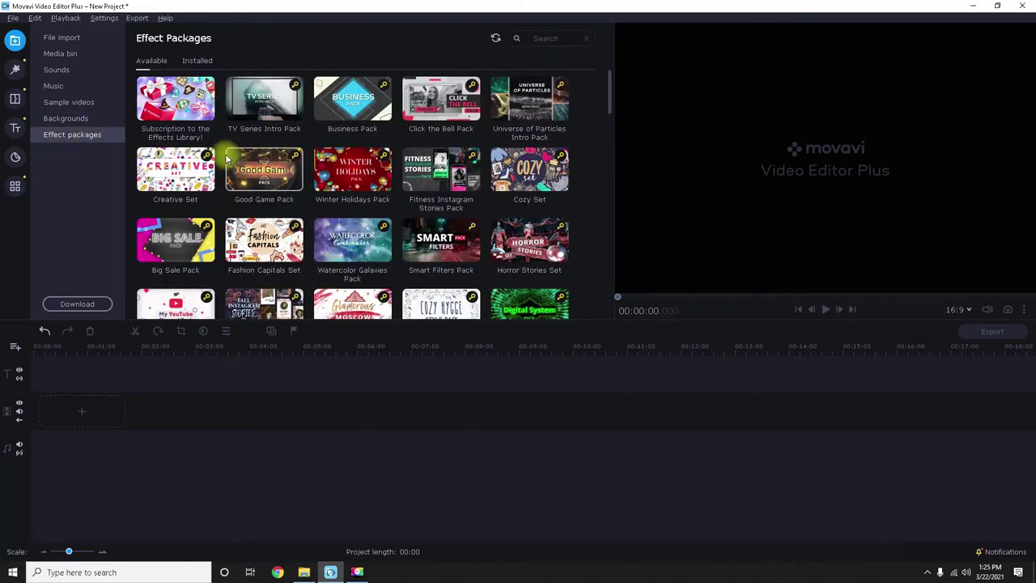
pyautogui.scroll(-3, 347, 224)
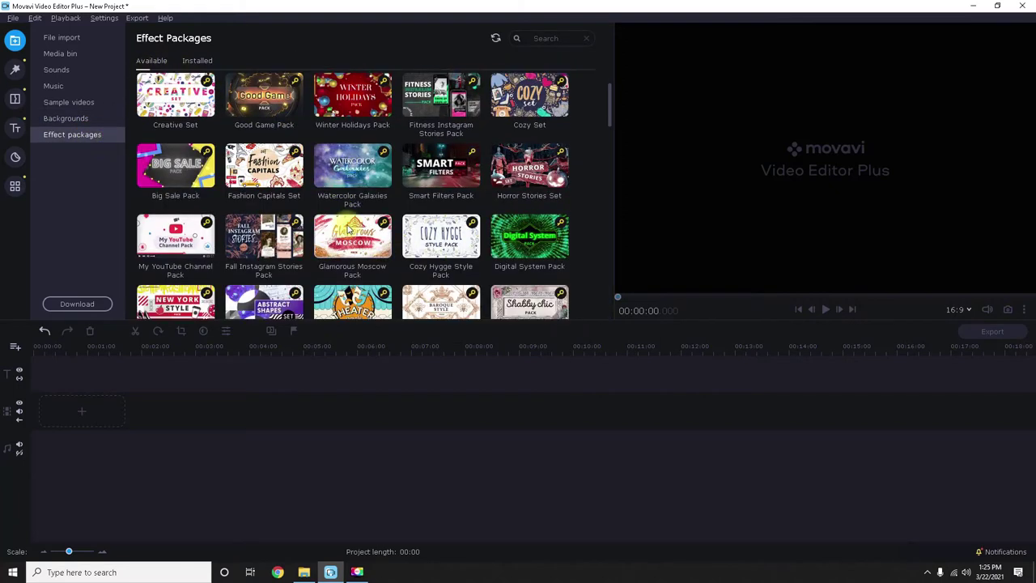
pyautogui.scroll(3, 347, 224)
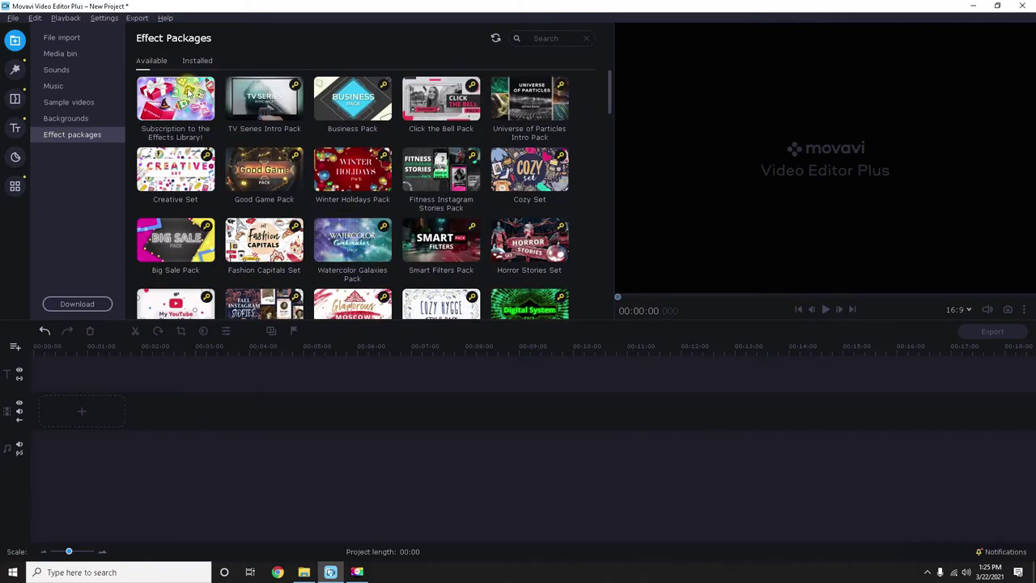
# - Return to file import and view the file chooser for adding media once more, leaving it without a selection
pyautogui.click(79, 43)
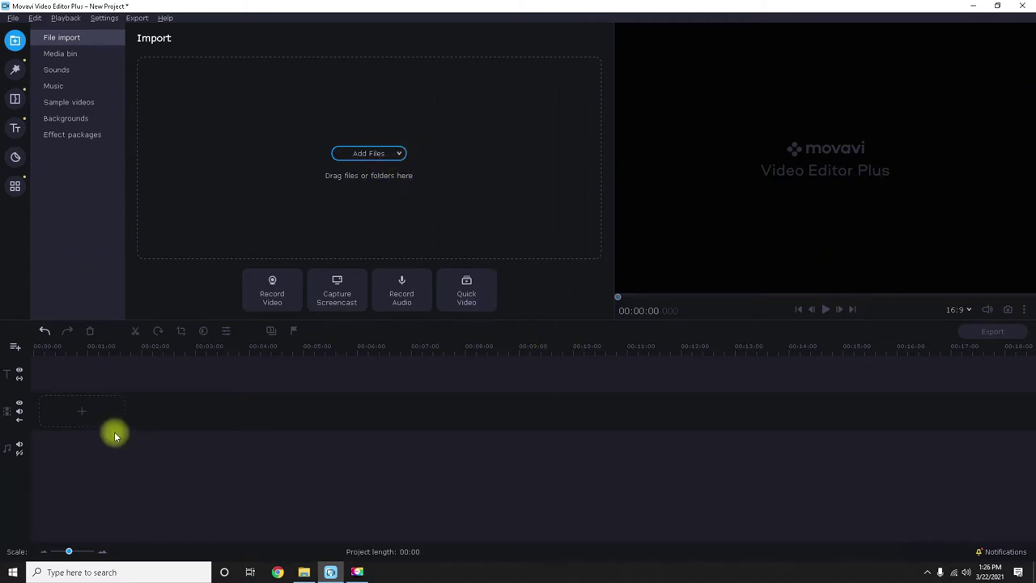
pyautogui.click(364, 153)
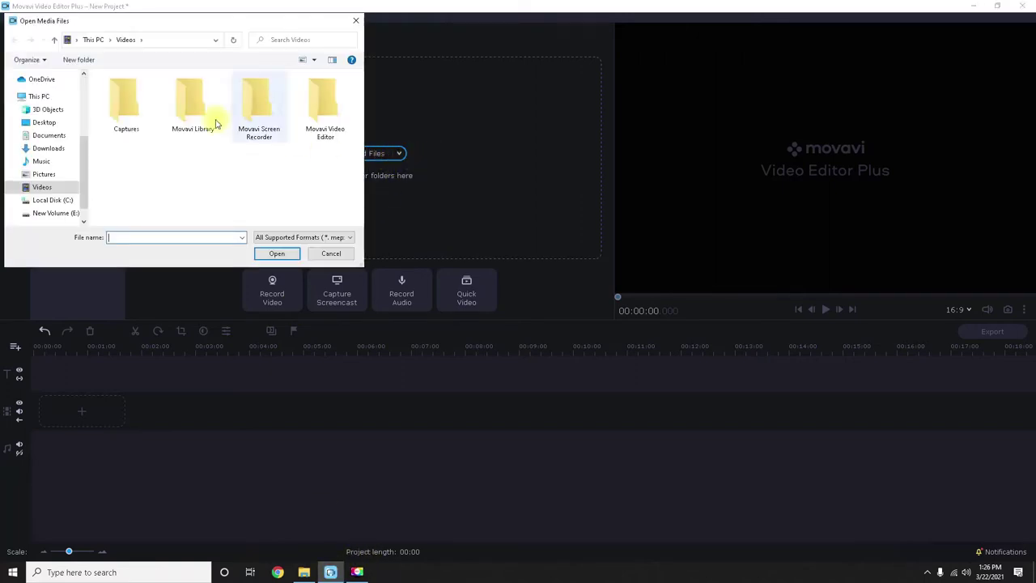
pyautogui.click(356, 20)
# - Preview the Call of Duty World at War clip in the media bin, skipping ahead to several points through its length
pyautogui.click(60, 53)
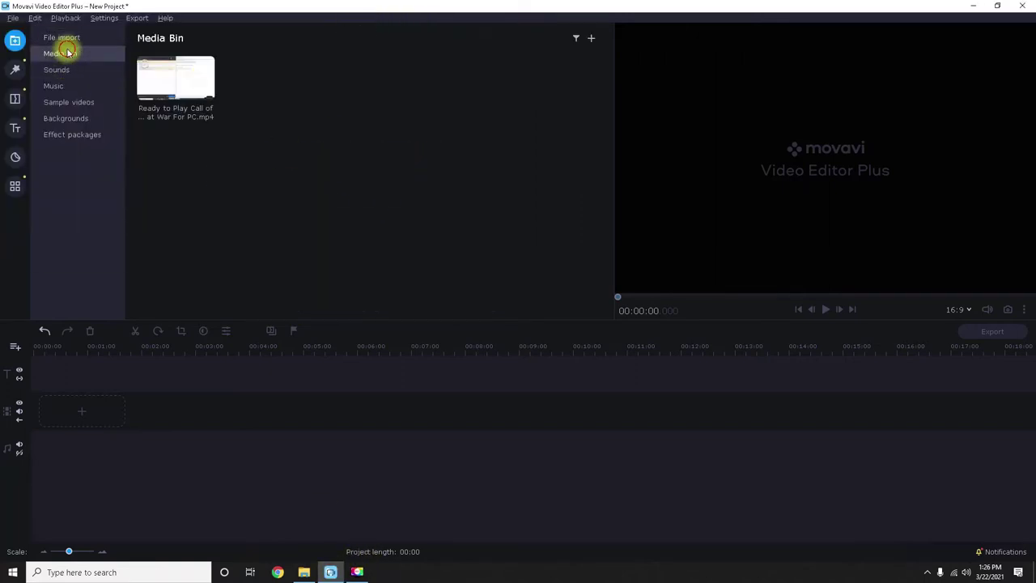
pyautogui.click(172, 81)
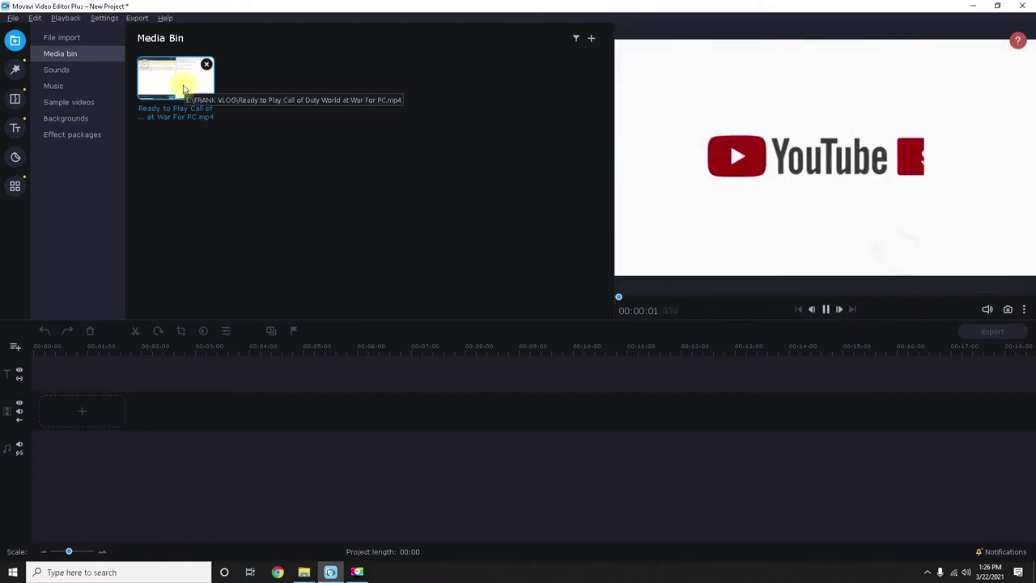
pyautogui.click(634, 298)
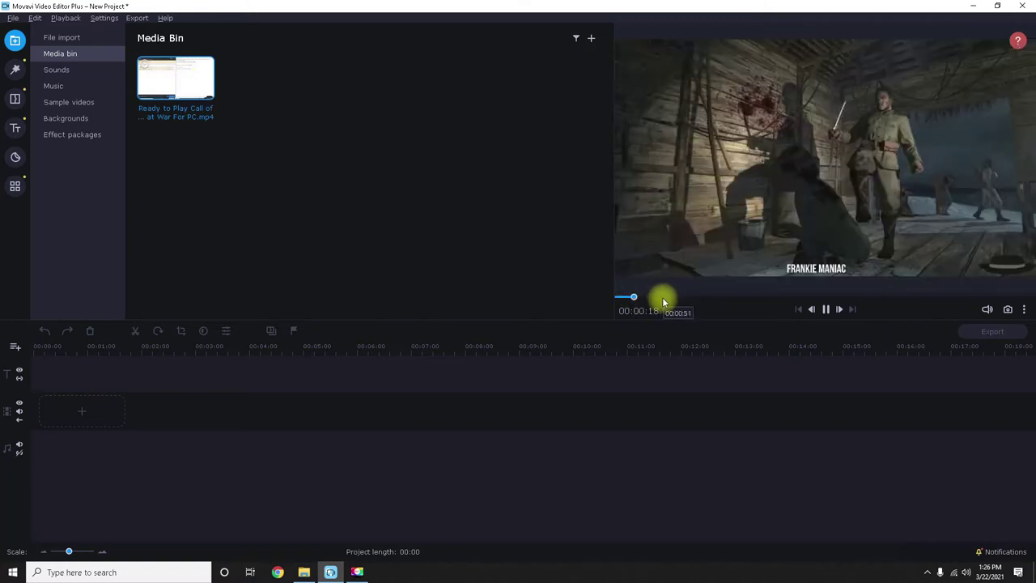
pyautogui.click(687, 297)
pyautogui.click(752, 297)
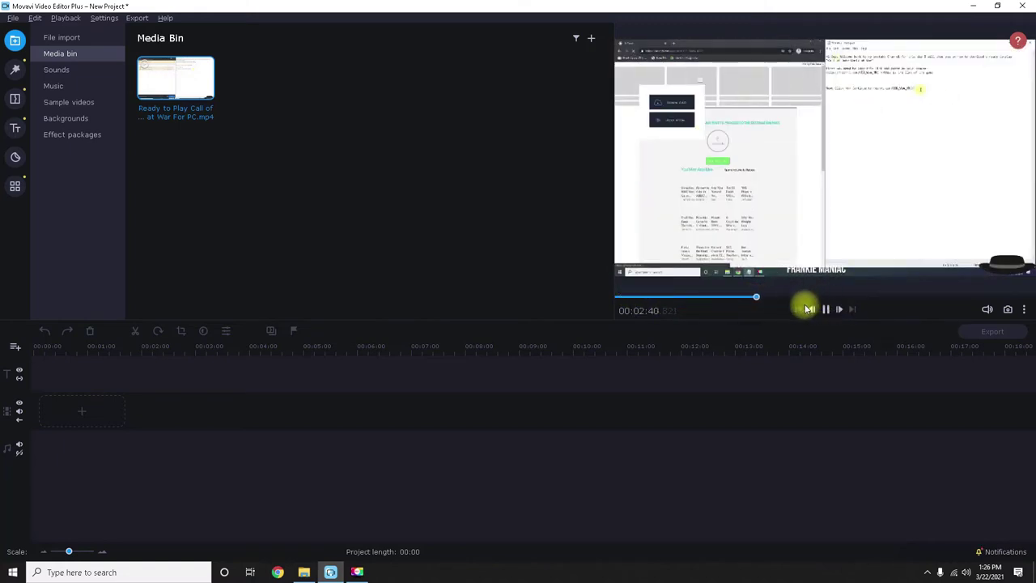
pyautogui.click(795, 297)
pyautogui.click(849, 298)
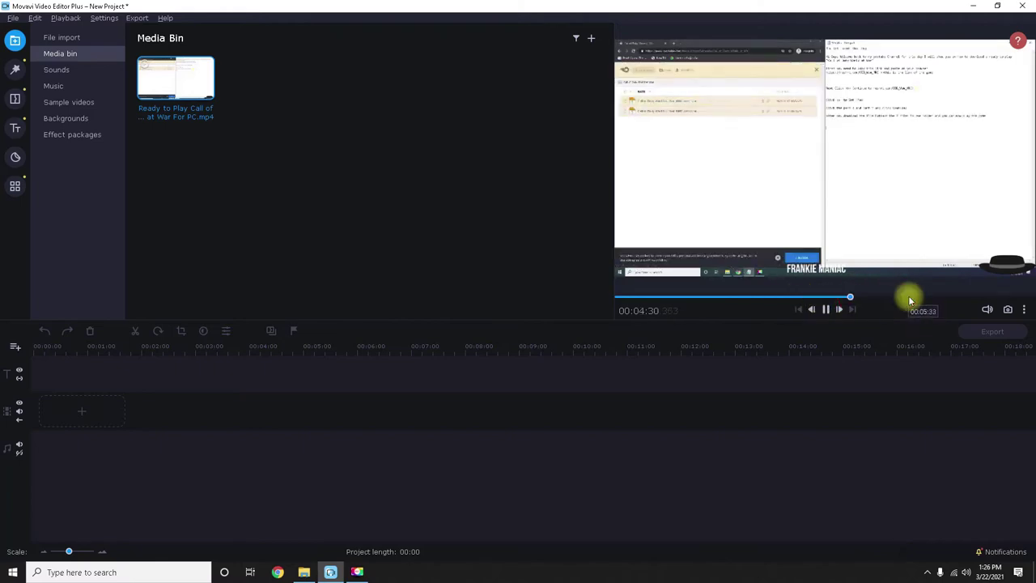
pyautogui.click(909, 297)
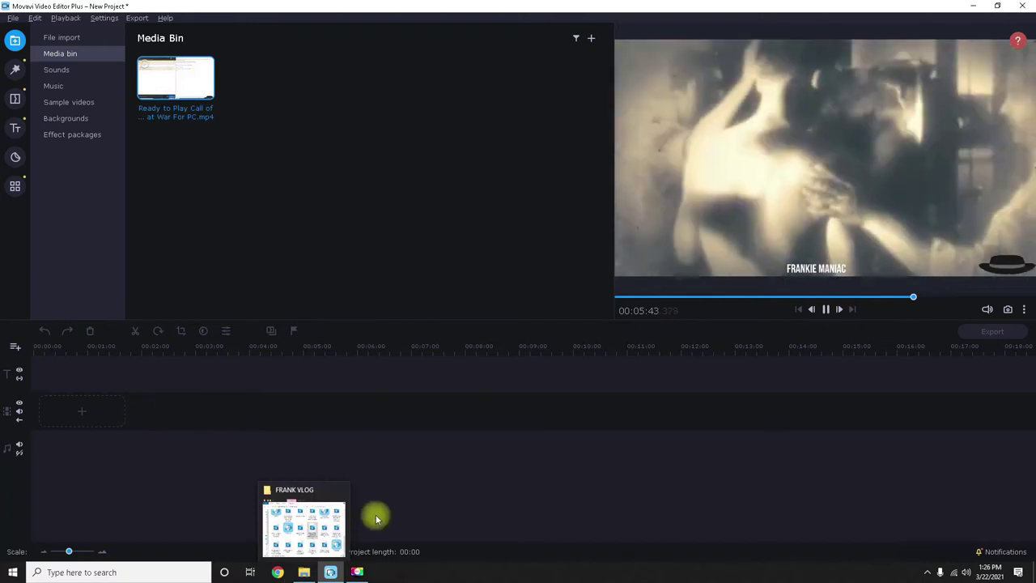
# - Remove the clip from the media bin and add Ready to Play Call of Duty World at War For PC.mp4 from File Explorer to the video track
pyautogui.click(206, 64)
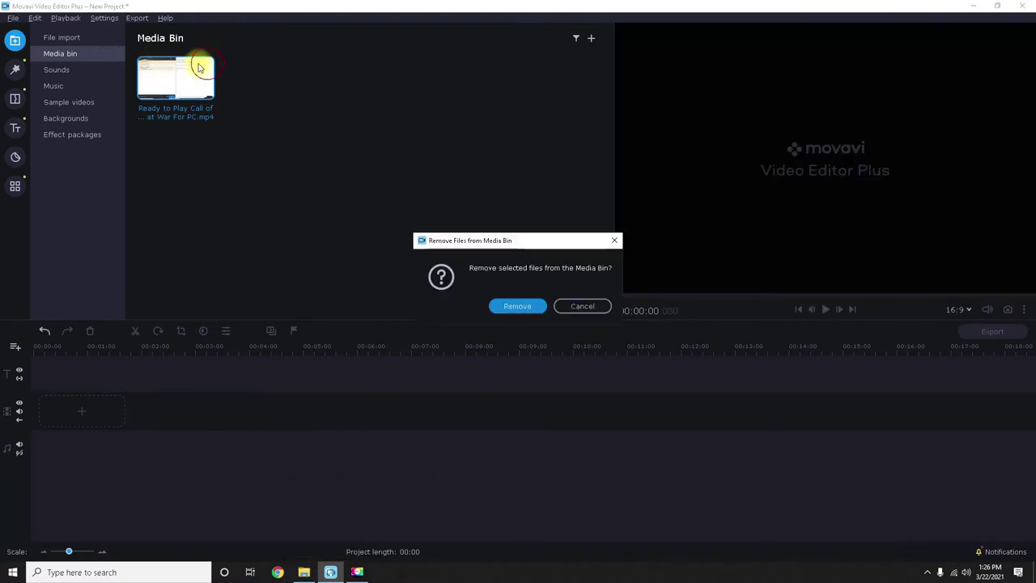
pyautogui.click(517, 306)
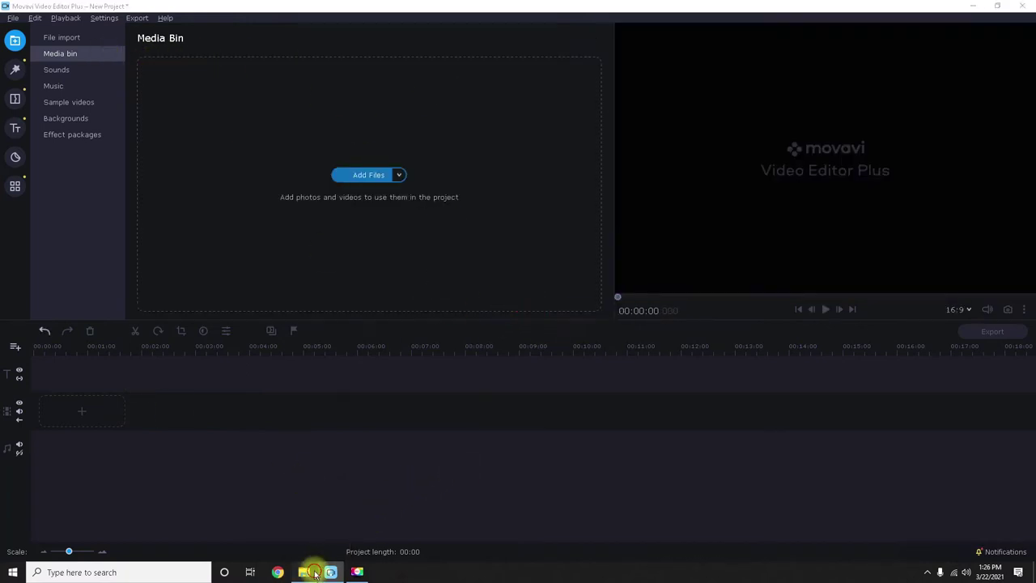
pyautogui.click(304, 571)
pyautogui.moveTo(123, 420); pyautogui.dragTo(73, 409)
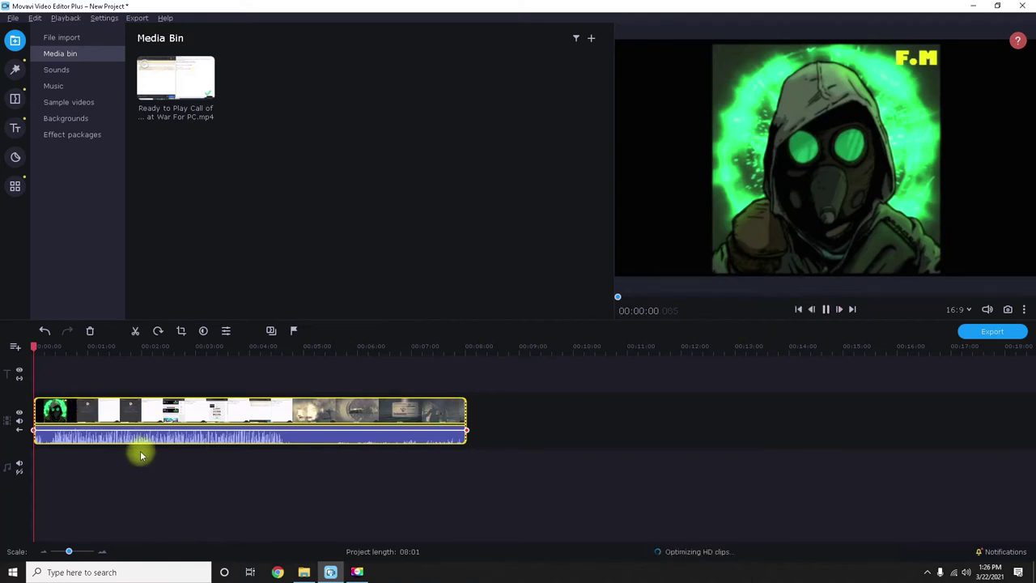
# - Examine the added clip and its audio waveform on the timeline at several zoom scales
pyautogui.scroll(2, 73, 437)
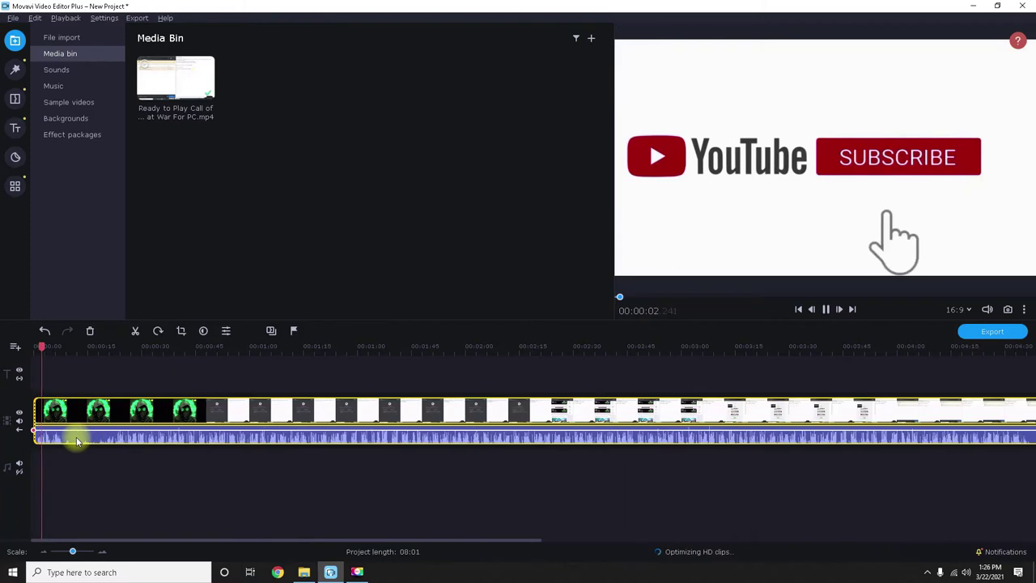
pyautogui.scroll(1, 77, 439)
pyautogui.scroll(-3, 77, 440)
pyautogui.scroll(2, 77, 439)
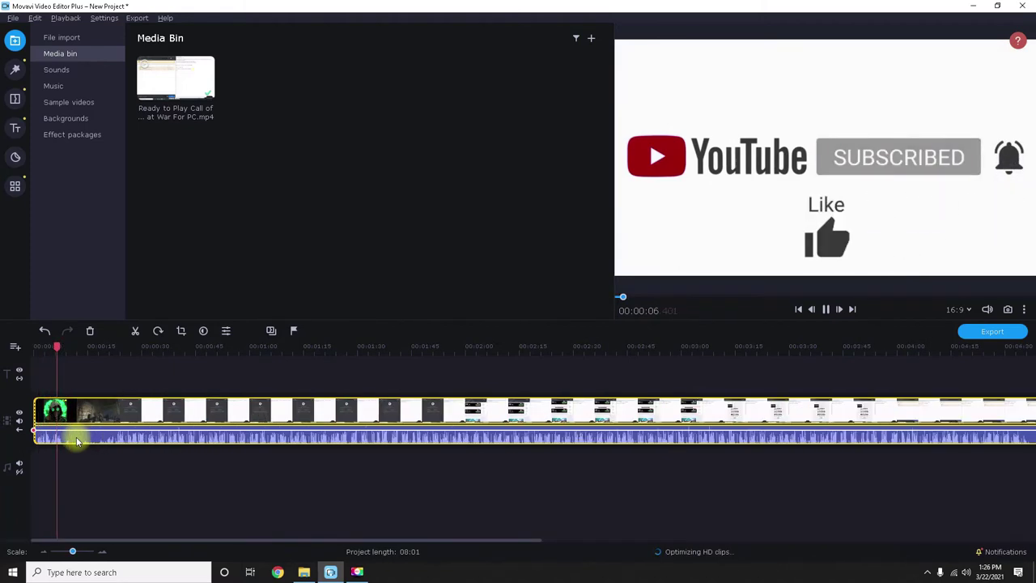
pyautogui.scroll(1, 77, 440)
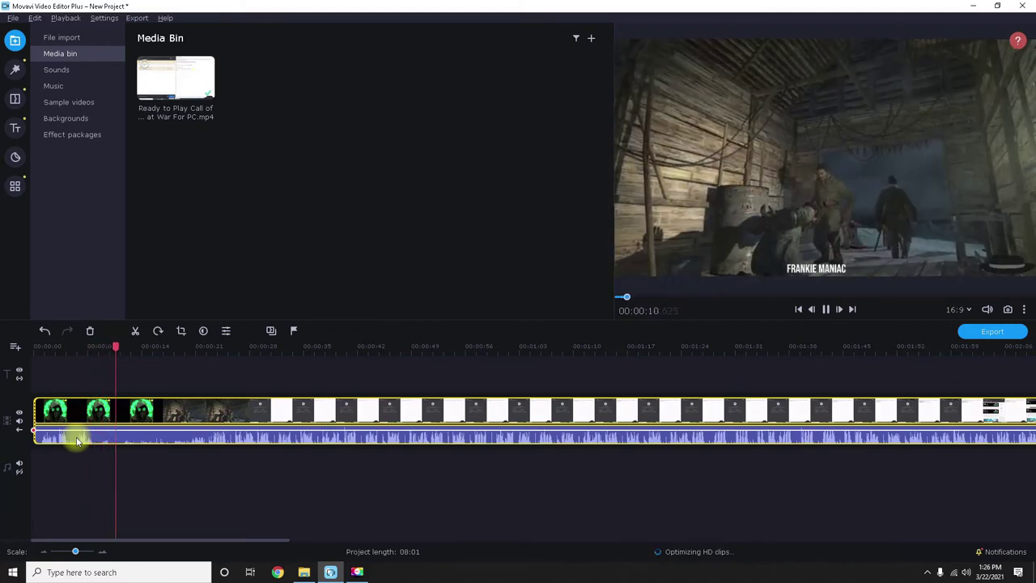
pyautogui.scroll(-2, 77, 439)
pyautogui.scroll(2, 77, 440)
pyautogui.scroll(-1, 77, 440)
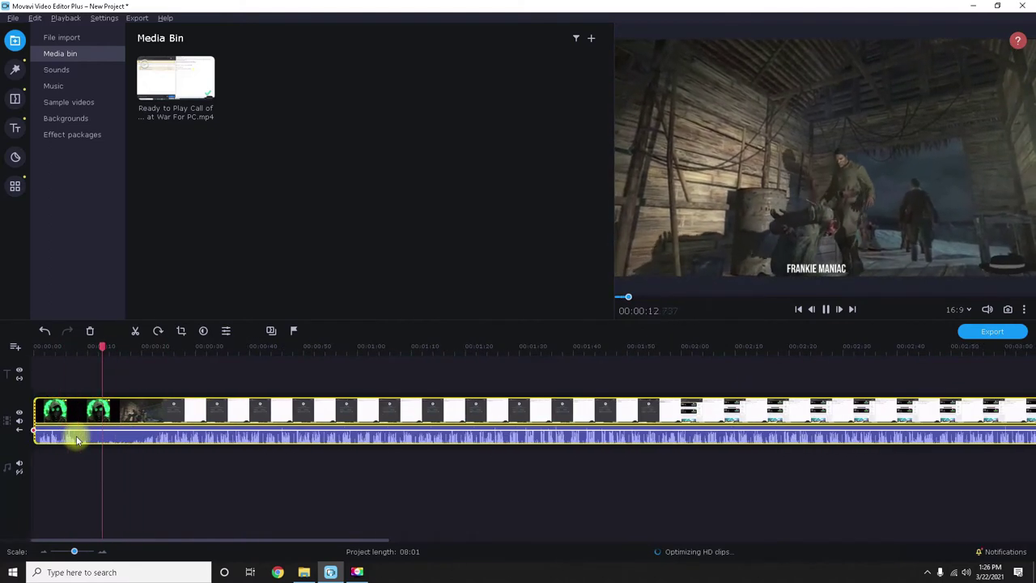
pyautogui.scroll(3, 81, 440)
pyautogui.scroll(-2, 98, 440)
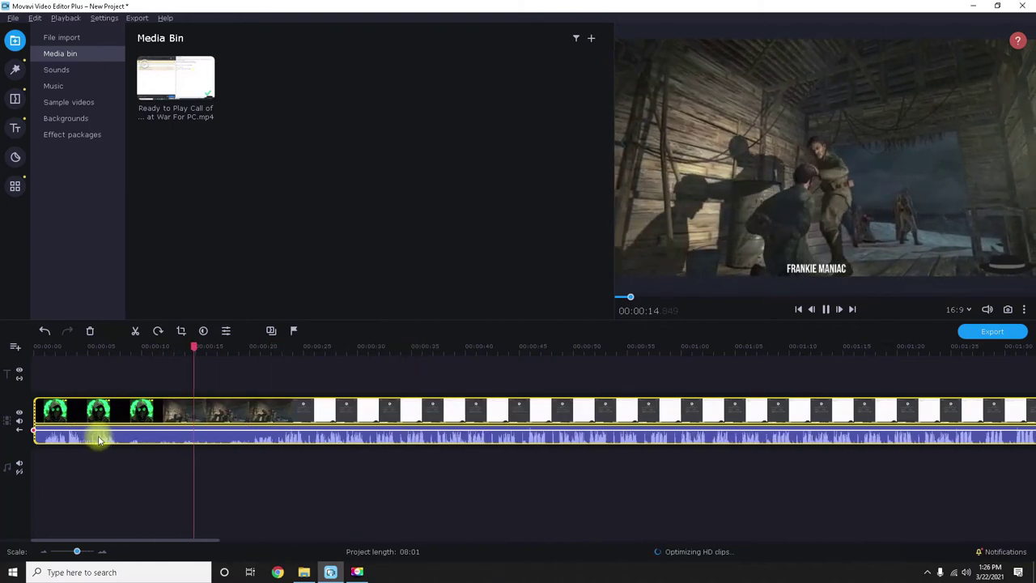
# - Preview the timeline clip at several points, including the intro, gameplay and browser scenes, and pause playback
pyautogui.click(96, 442)
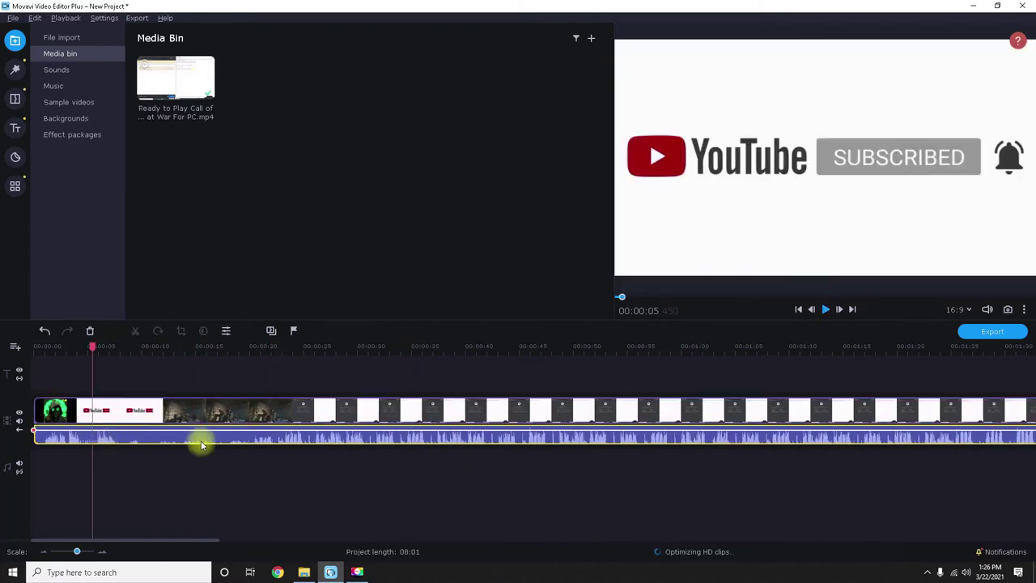
pyautogui.click(139, 413)
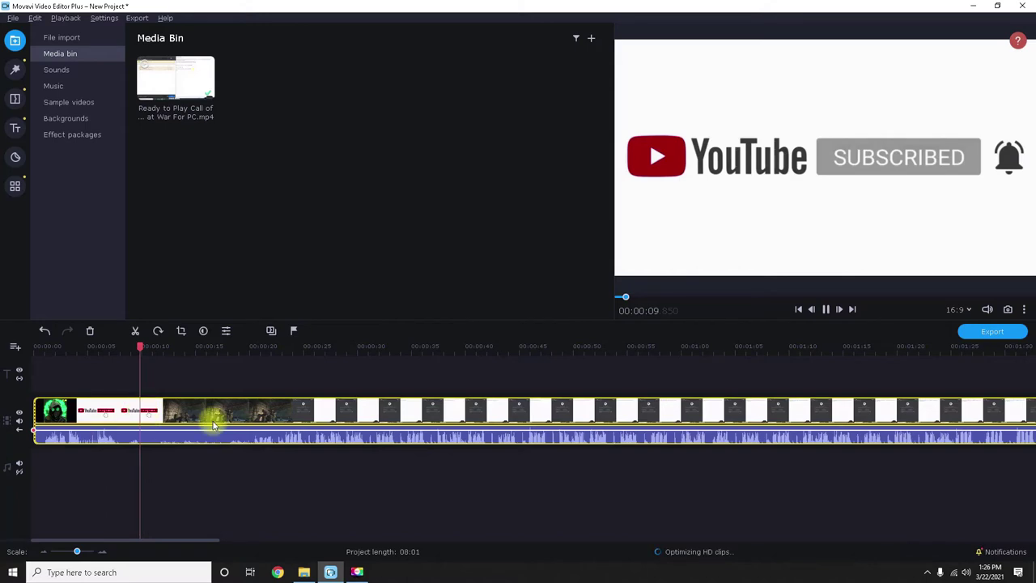
pyautogui.click(344, 429)
pyautogui.scroll(-1, 463, 444)
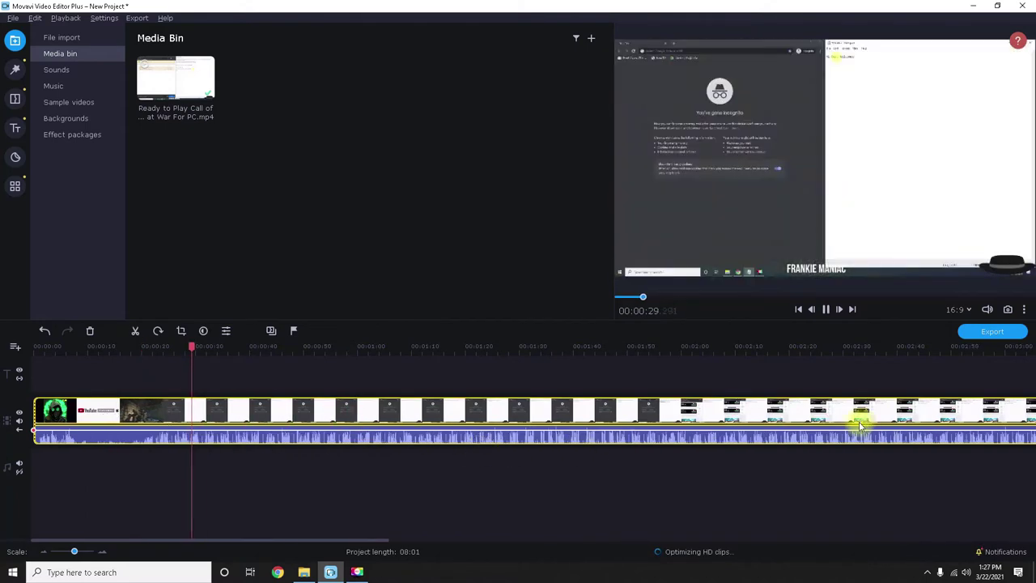
pyautogui.click(322, 411)
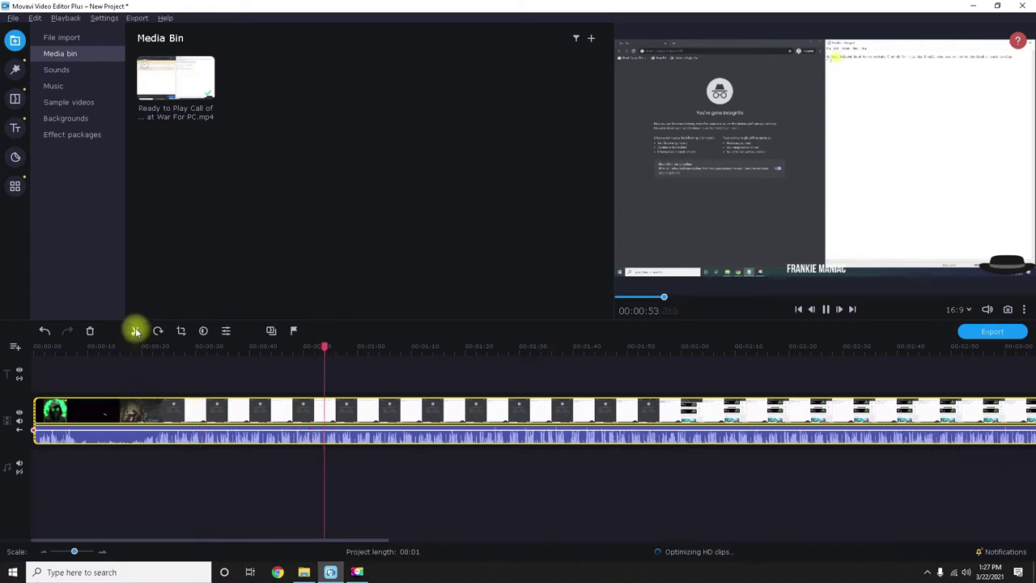
pyautogui.click(106, 423)
pyautogui.press('space')
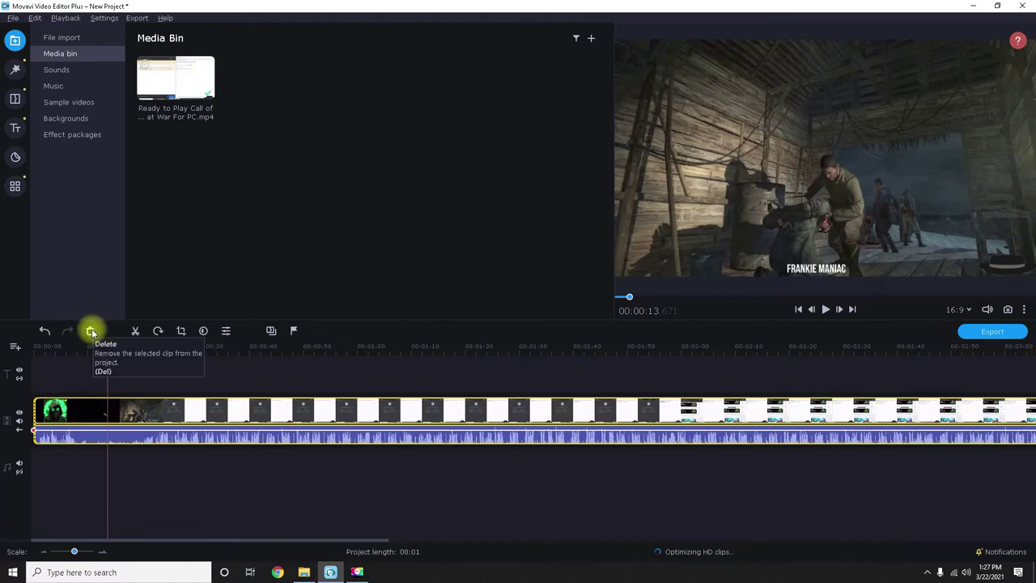
# - Split the timeline clip at about 24 seconds, where the gameplay scene ends, and check the two resulting segments
pyautogui.click(144, 411)
pyautogui.click(144, 411)
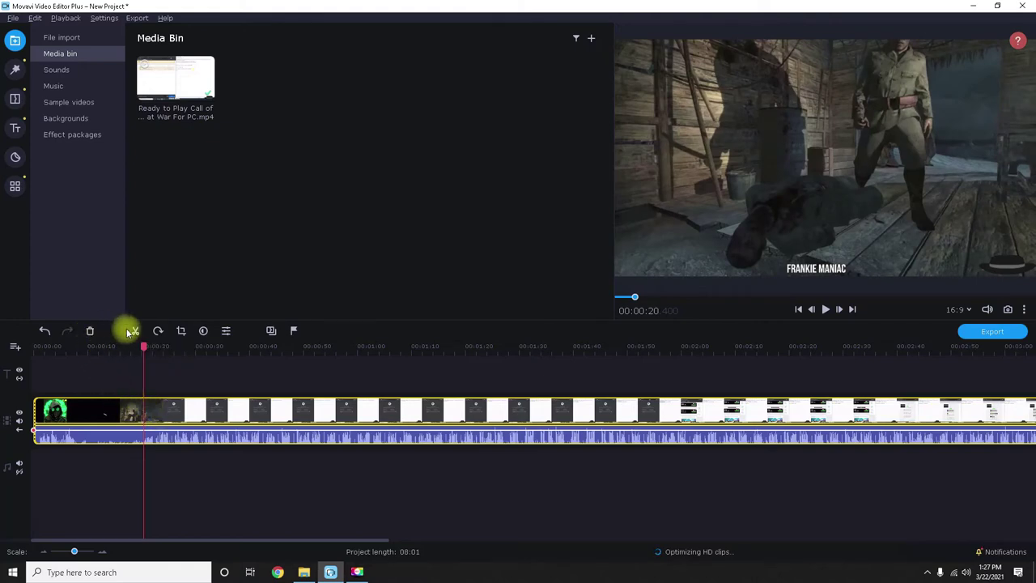
pyautogui.click(128, 413)
pyautogui.click(138, 409)
pyautogui.click(164, 411)
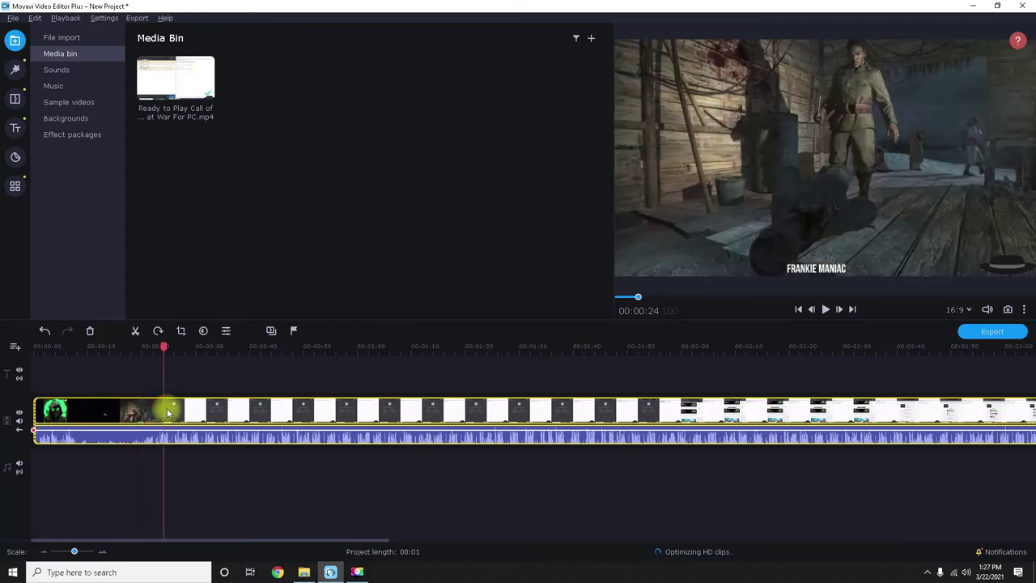
pyautogui.click(136, 330)
pyautogui.click(257, 410)
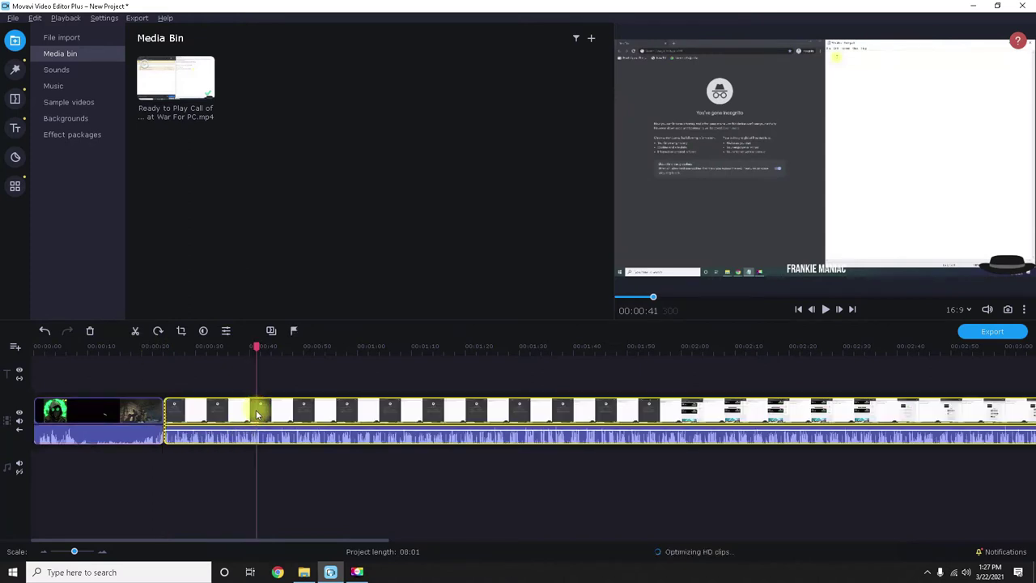
pyautogui.click(135, 411)
pyautogui.click(201, 416)
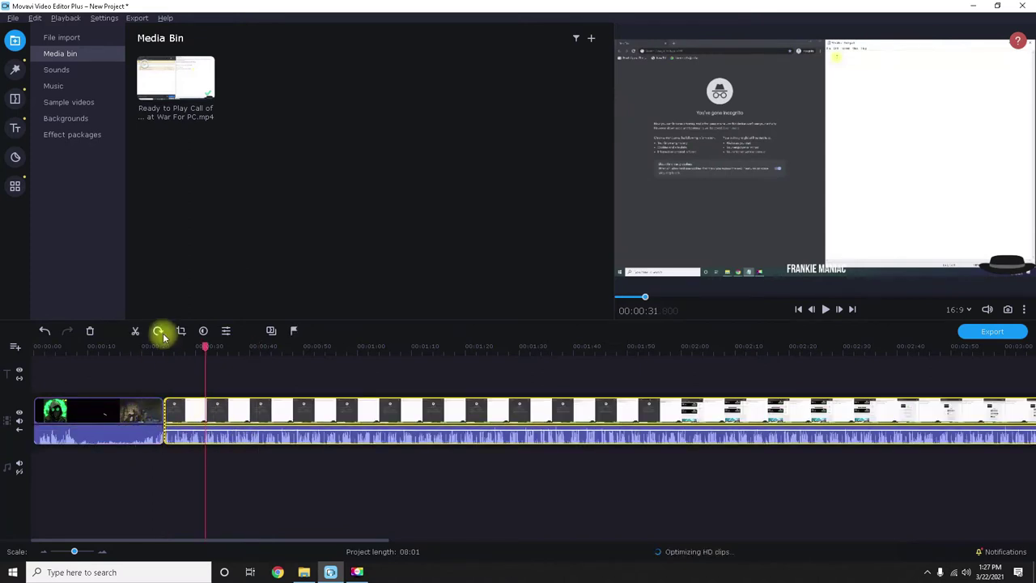
pyautogui.click(252, 413)
# - Rotate the opening segment in 90-degree steps through a full turn back to upright
pyautogui.click(114, 409)
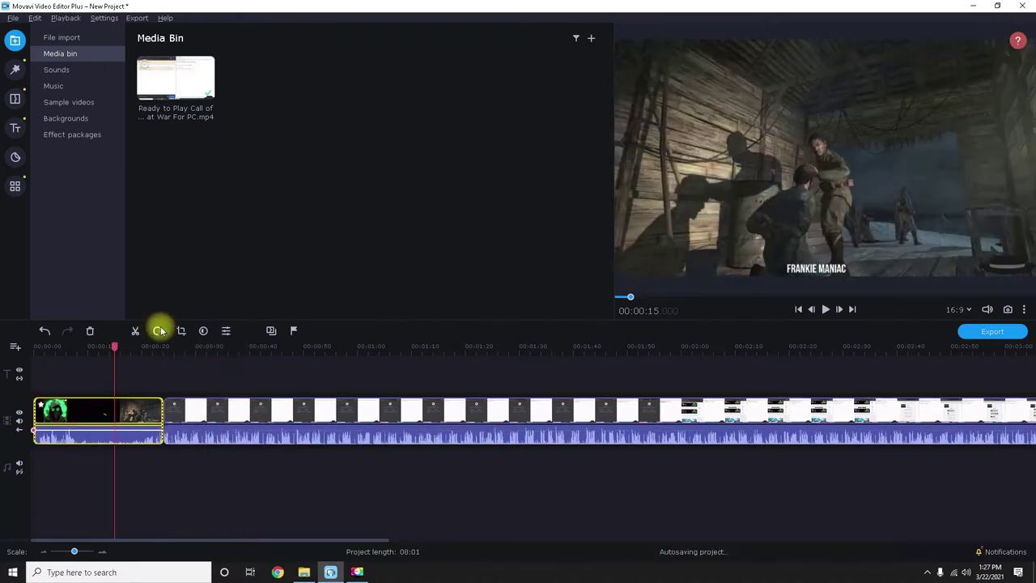
pyautogui.click(158, 330)
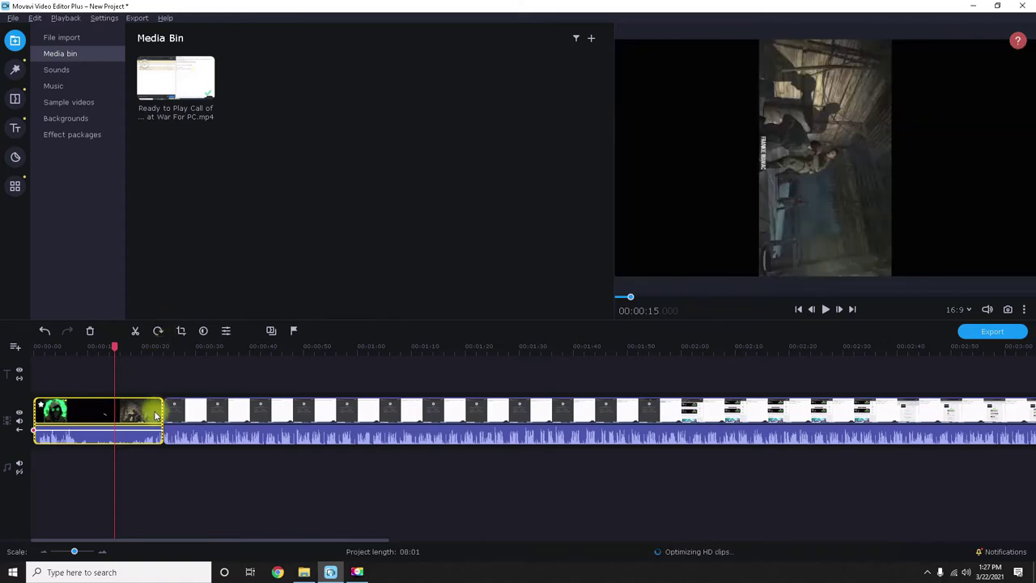
pyautogui.click(158, 332)
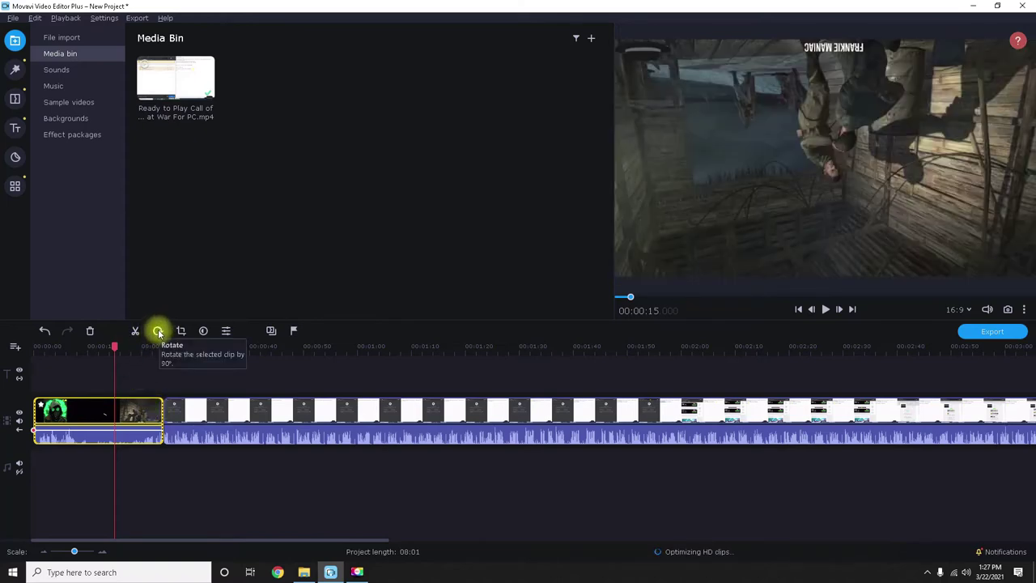
pyautogui.click(158, 331)
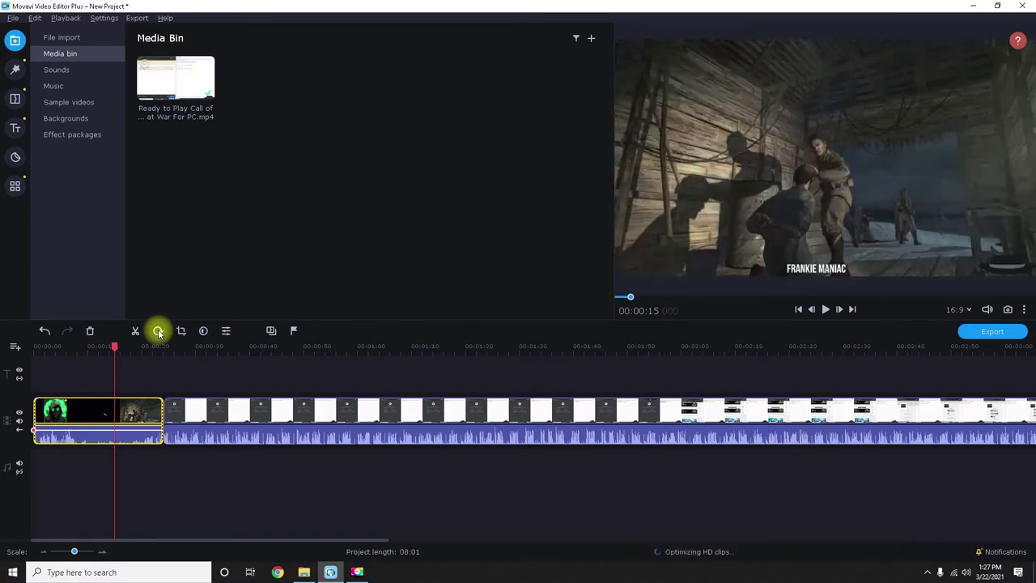
# - Crop the second segment to the dark browser half of the frame at full height and apply the crop
pyautogui.click(196, 411)
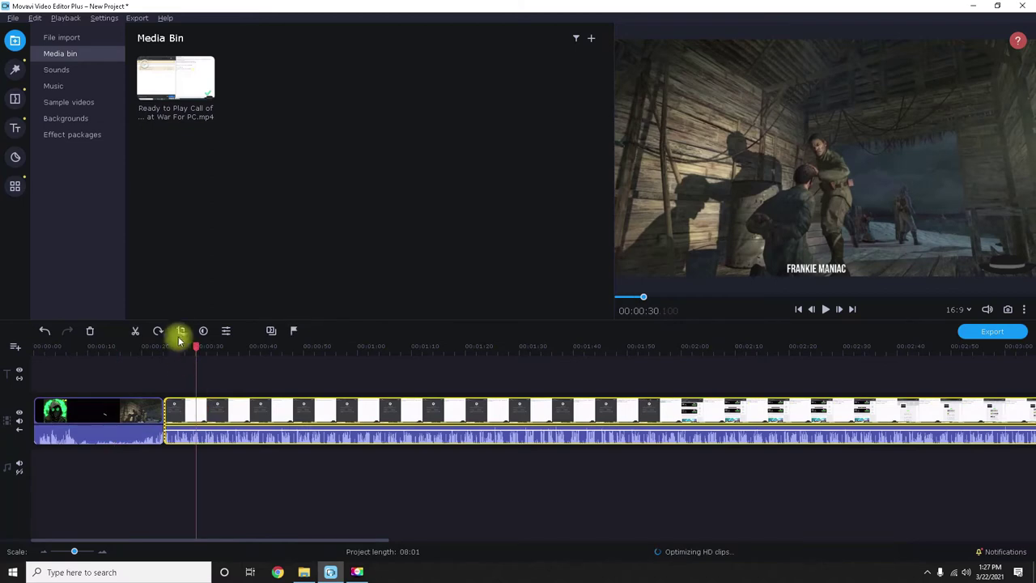
pyautogui.click(181, 331)
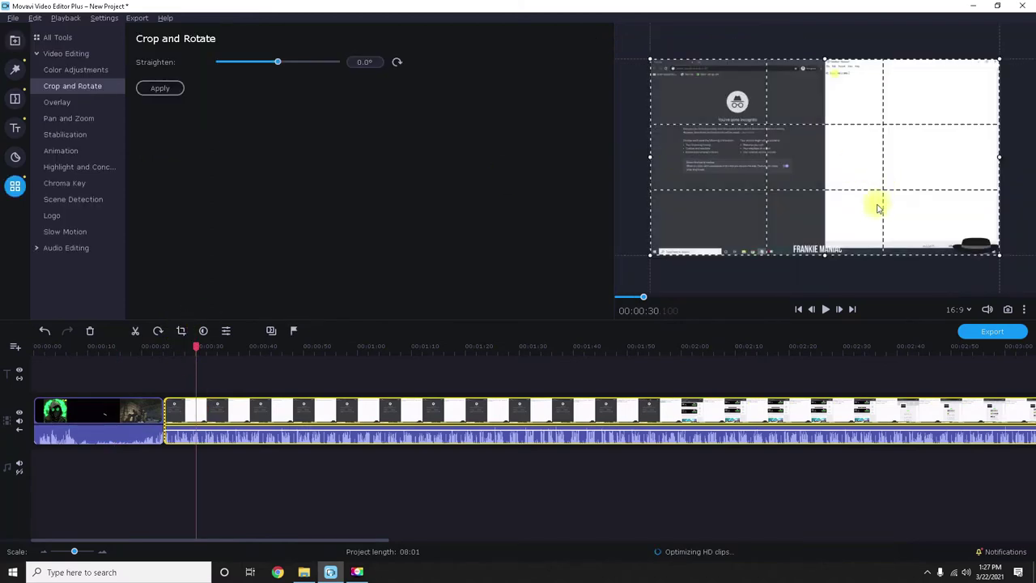
pyautogui.moveTo(999, 257); pyautogui.dragTo(829, 214)
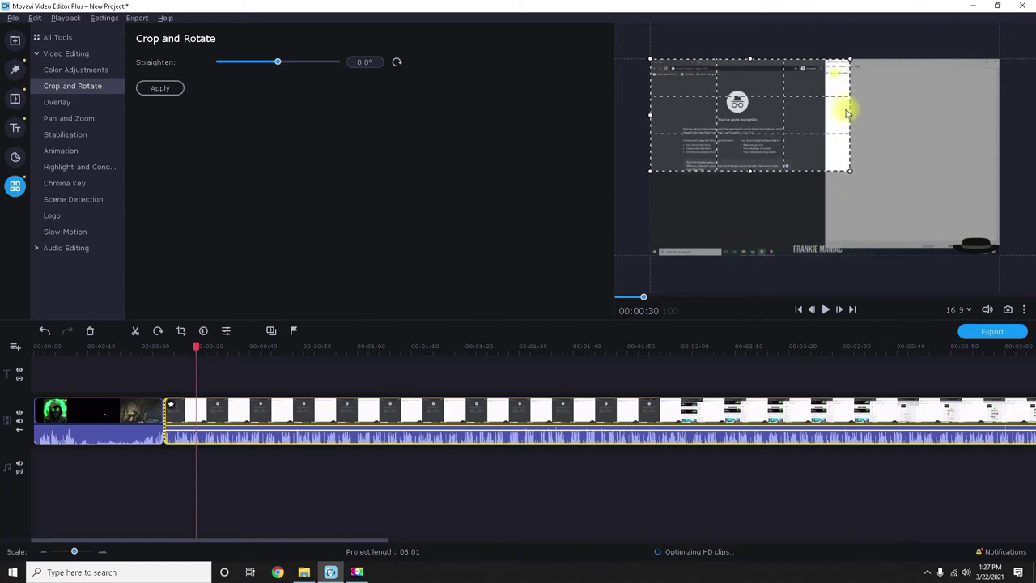
pyautogui.moveTo(847, 113); pyautogui.dragTo(826, 121)
pyautogui.moveTo(738, 171); pyautogui.dragTo(723, 251)
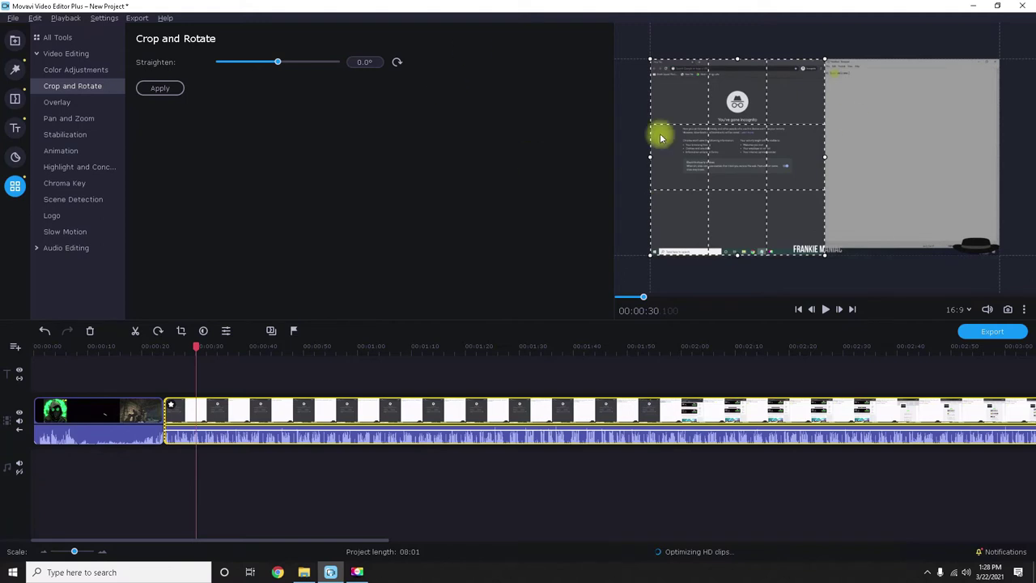
pyautogui.click(162, 88)
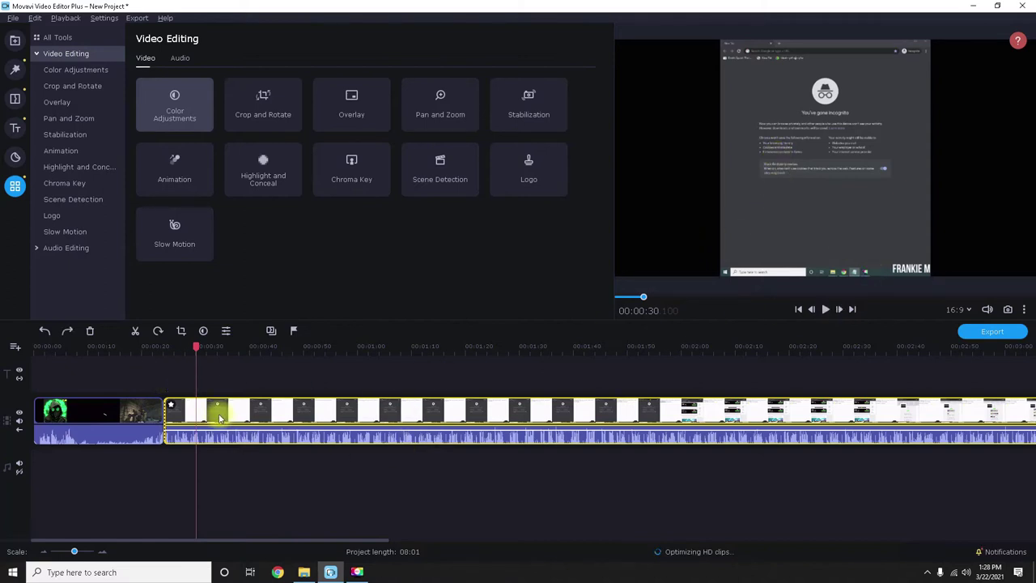
# - Preview the cropped second segment, open its applied effects and remove the Crop effect
pyautogui.click(150, 414)
pyautogui.click(265, 417)
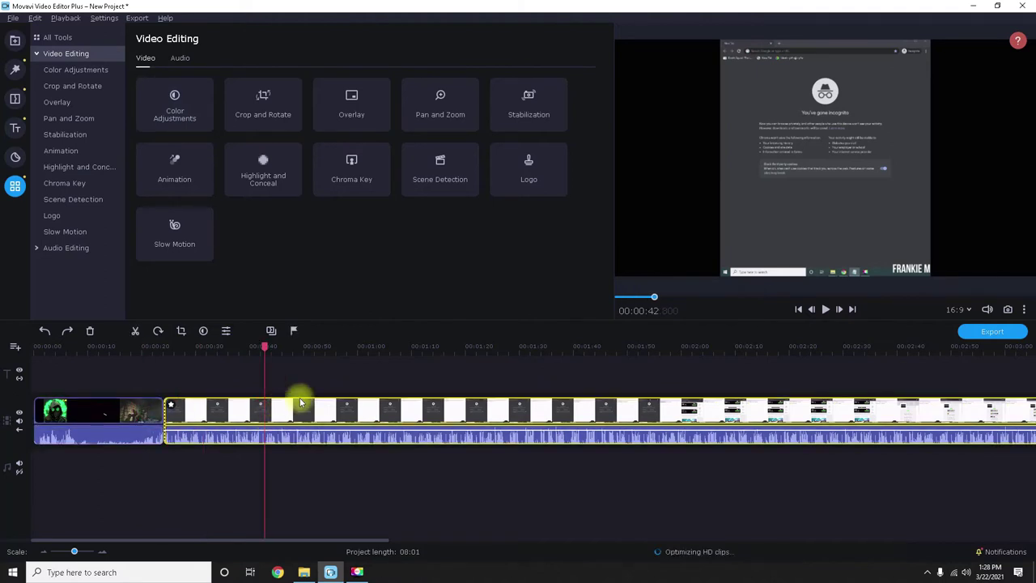
pyautogui.click(173, 409)
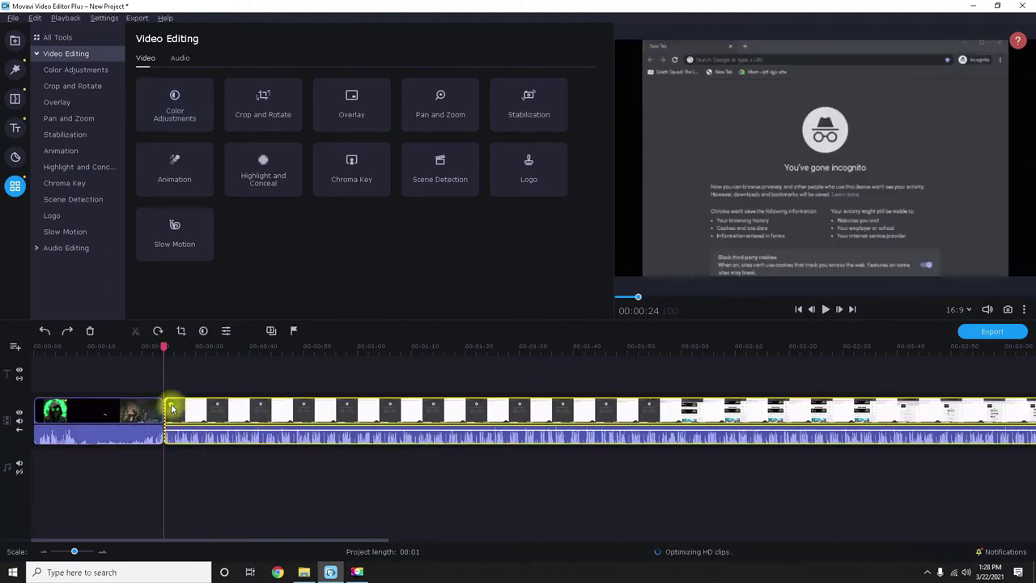
pyautogui.click(172, 406)
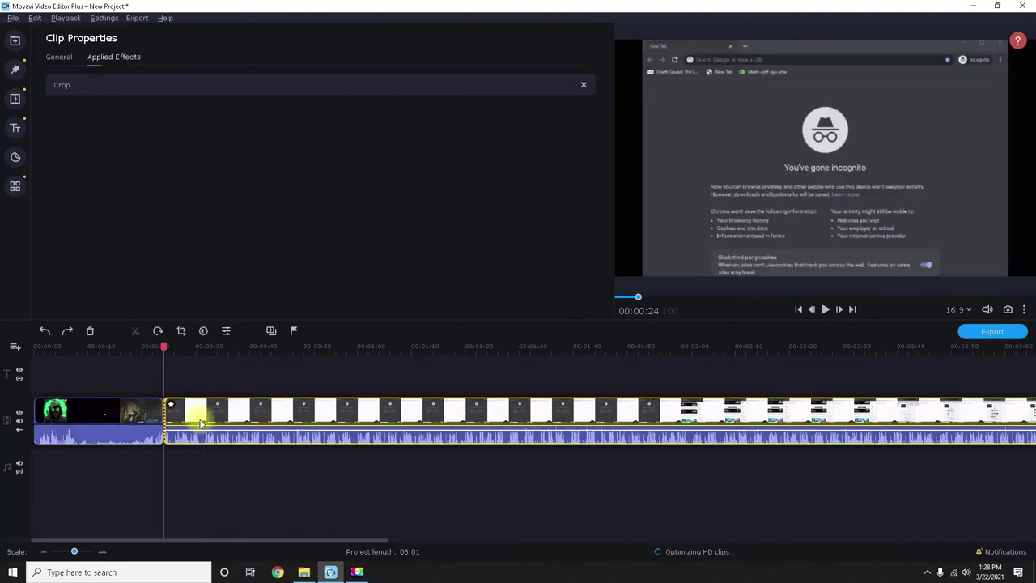
pyautogui.click(586, 86)
# - Preview both timeline segments at several points to check the picture without the crop
pyautogui.click(213, 408)
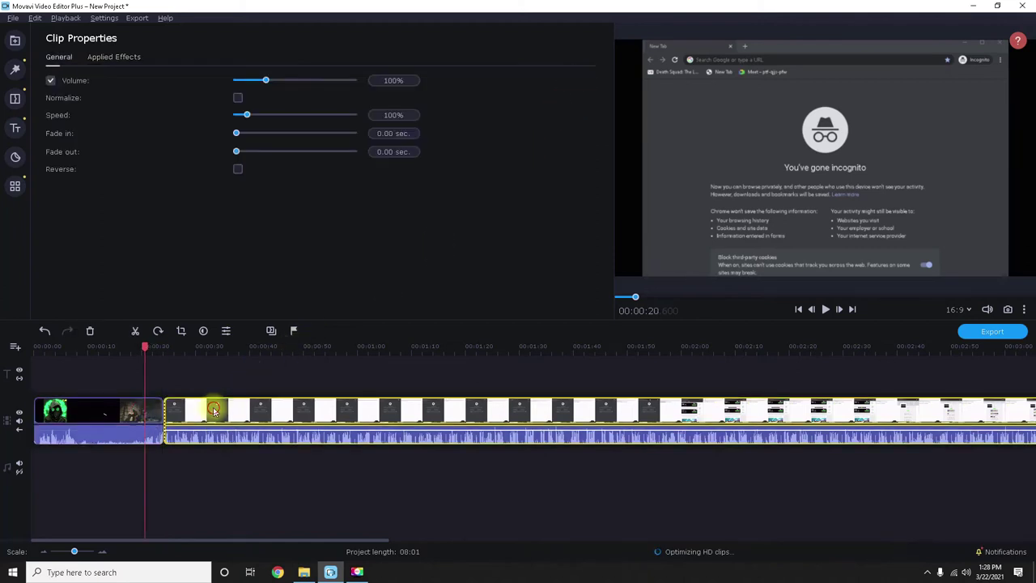
pyautogui.click(343, 414)
pyautogui.click(175, 408)
pyautogui.click(209, 410)
pyautogui.click(231, 416)
pyautogui.click(200, 407)
pyautogui.click(330, 407)
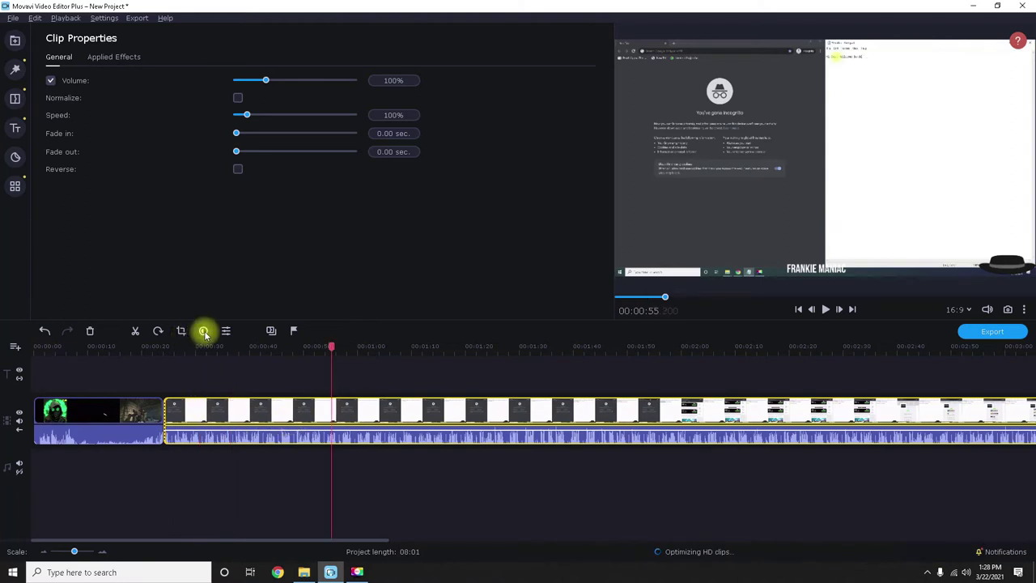
pyautogui.click(145, 410)
pyautogui.click(236, 409)
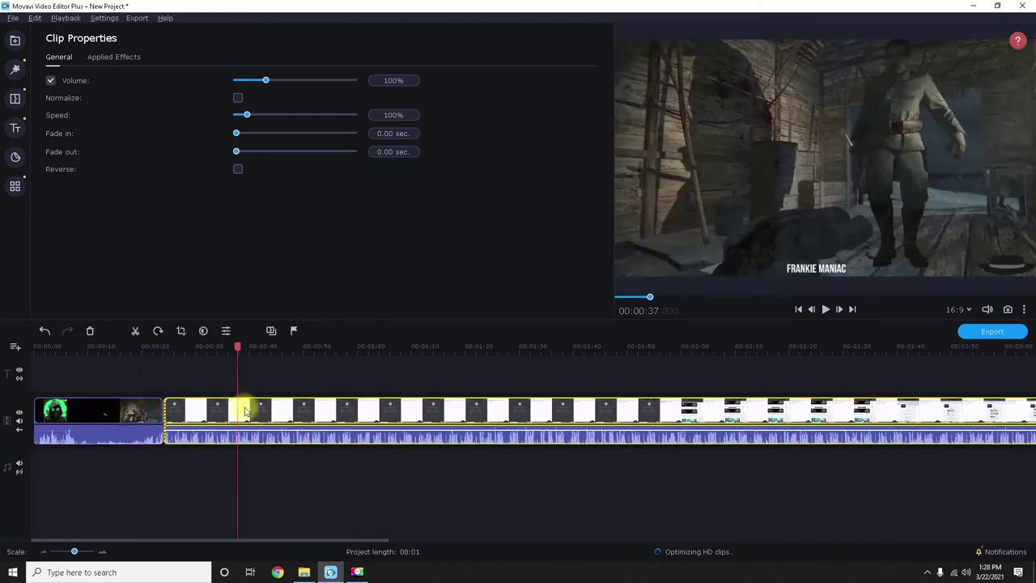
# - Open Color Adjustments for the opening segment and look through the Easy and Advanced options
pyautogui.click(106, 417)
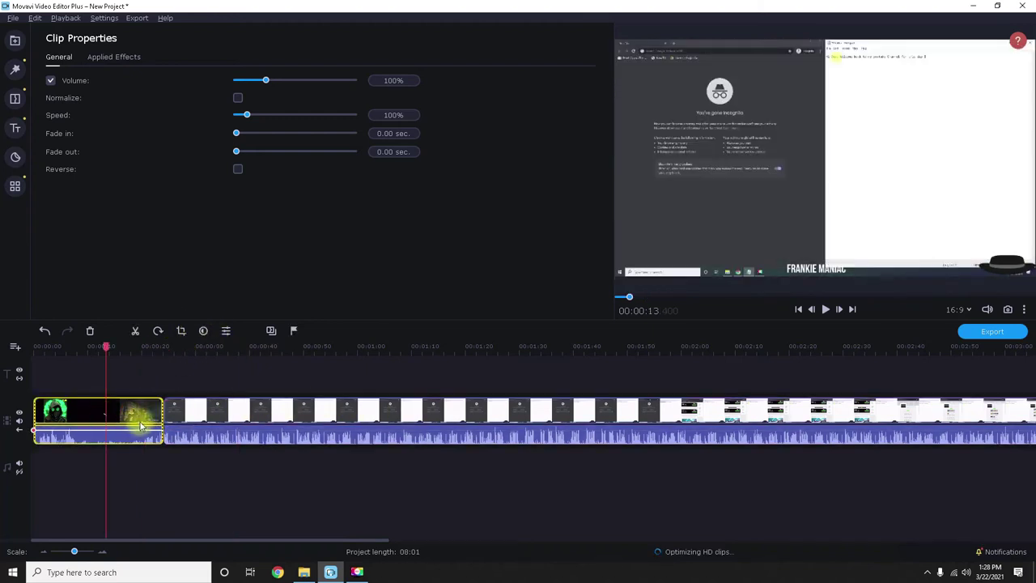
pyautogui.click(148, 411)
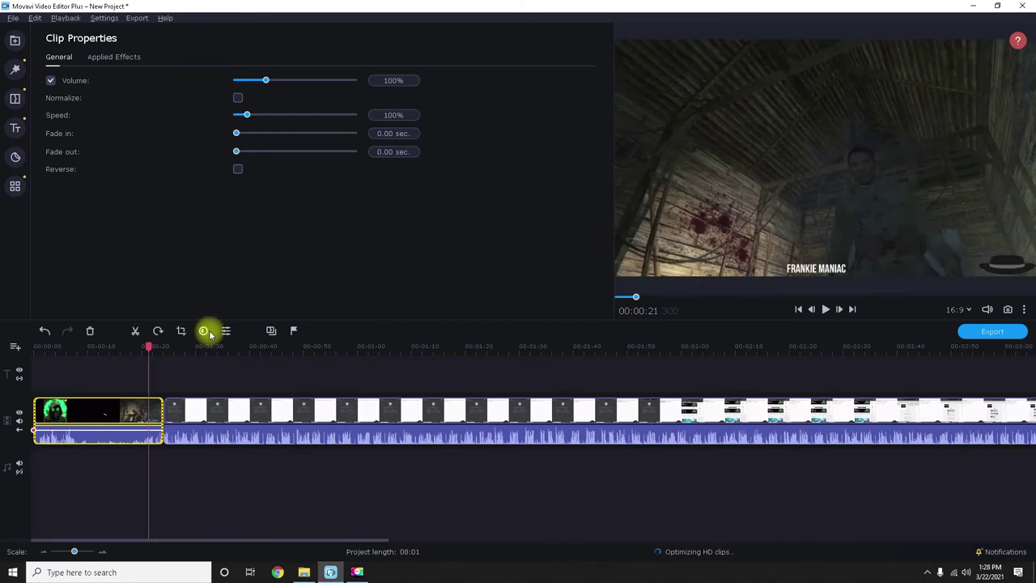
pyautogui.click(204, 331)
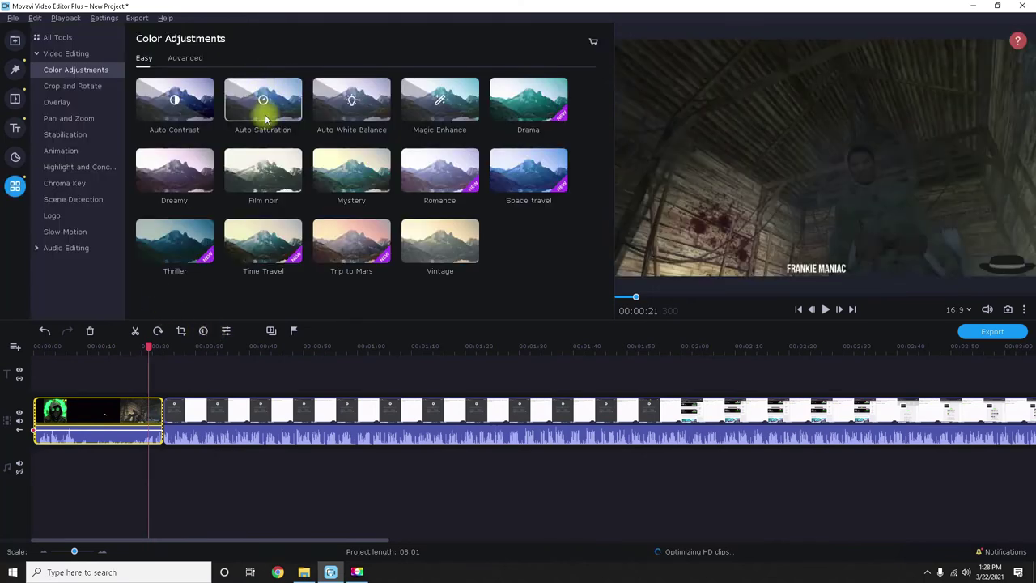
pyautogui.click(189, 101)
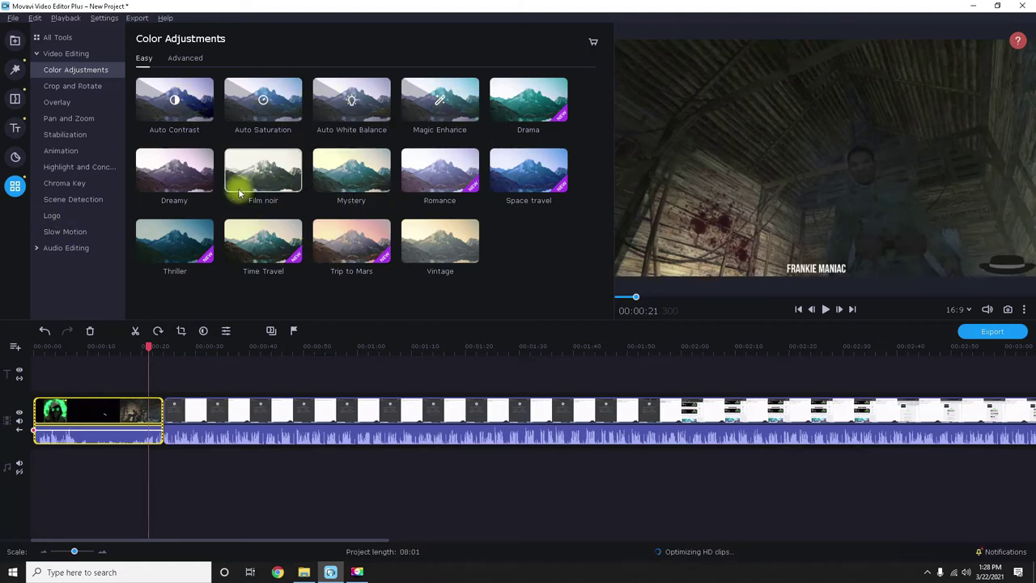
pyautogui.click(185, 57)
pyautogui.click(144, 57)
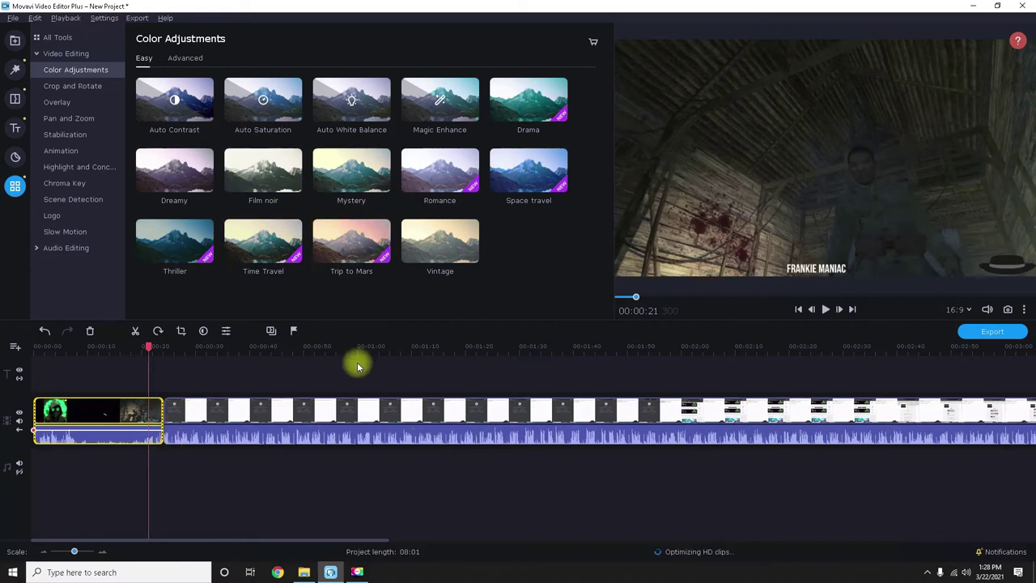
# - Open the clip properties and set the opening segment's fade-in to 5 seconds
pyautogui.click(213, 409)
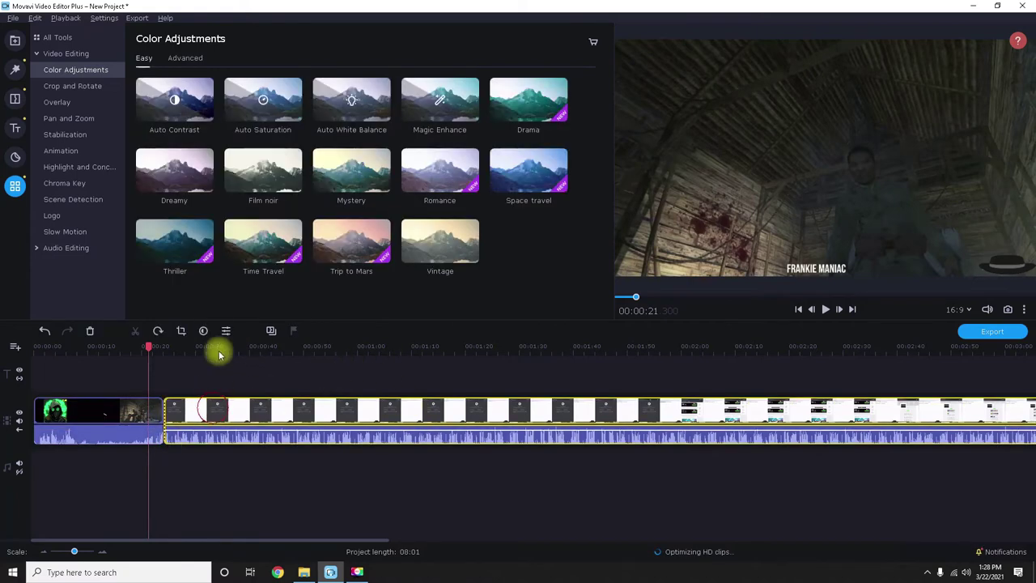
pyautogui.click(246, 413)
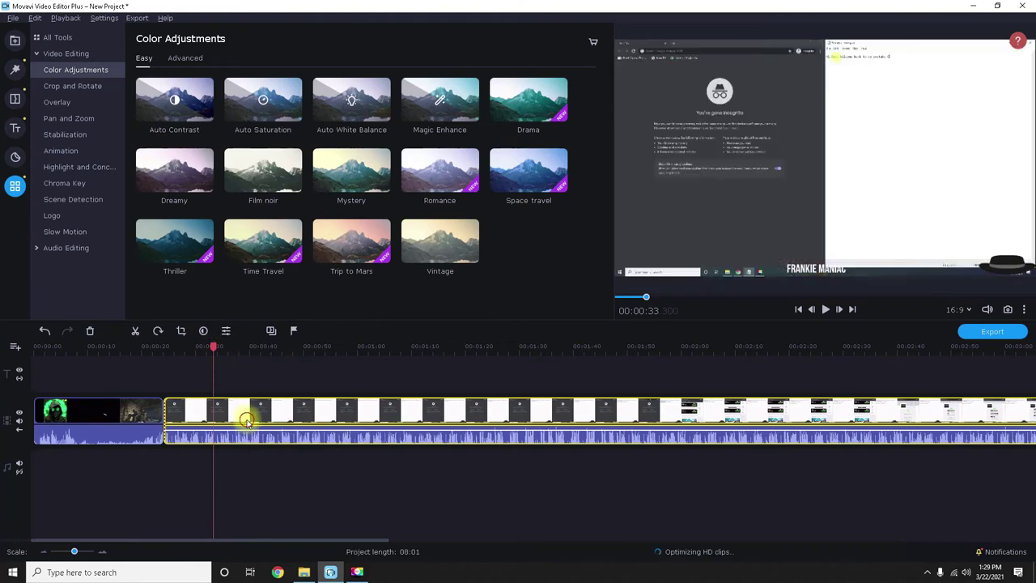
pyautogui.click(227, 331)
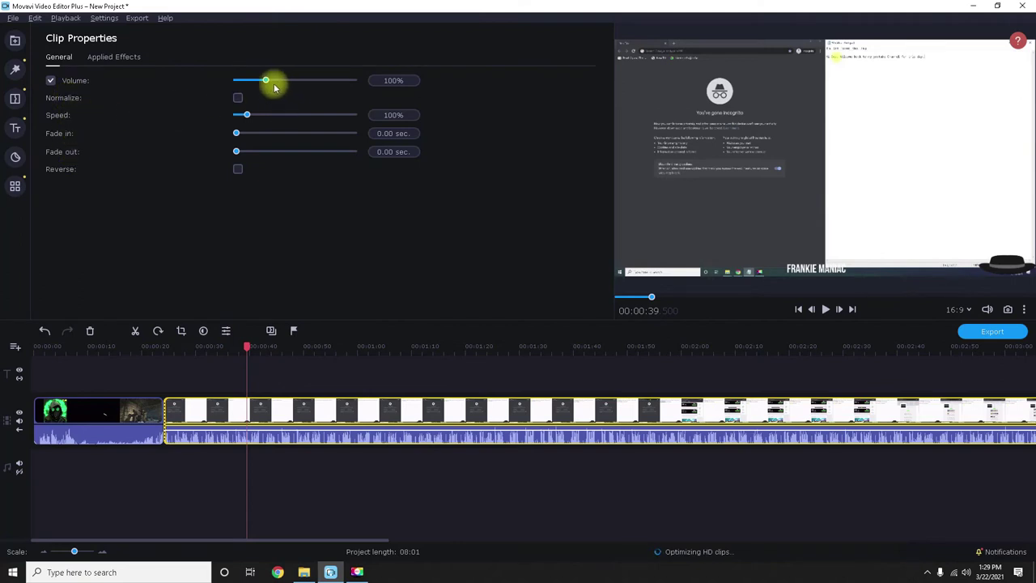
pyautogui.click(257, 433)
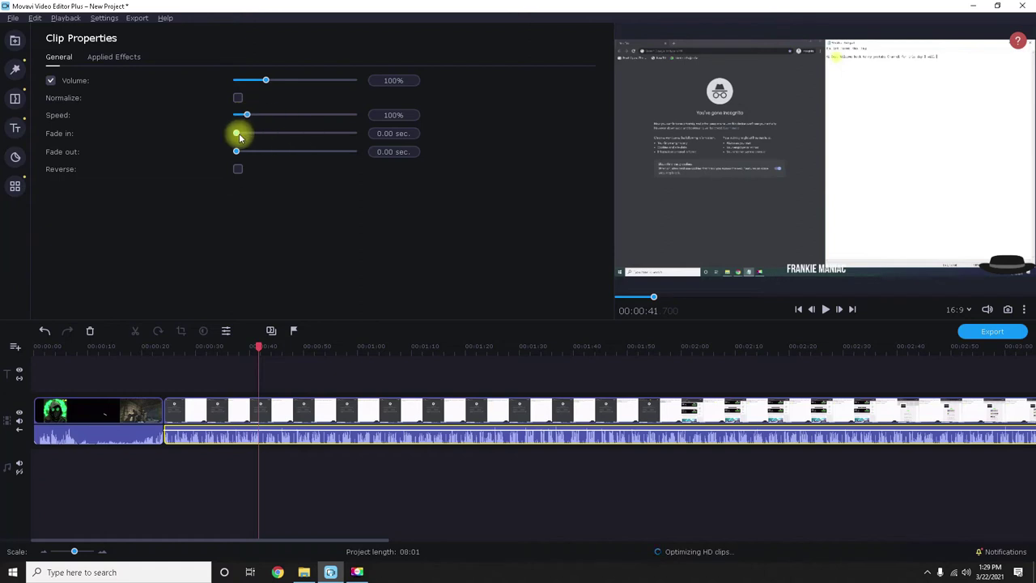
pyautogui.click(146, 416)
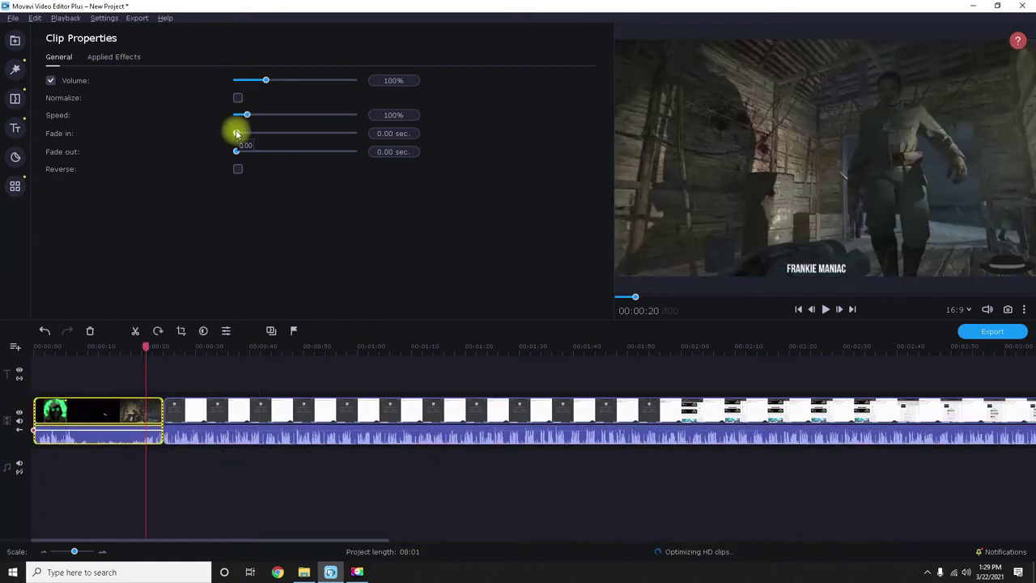
pyautogui.moveTo(236, 134); pyautogui.dragTo(282, 139)
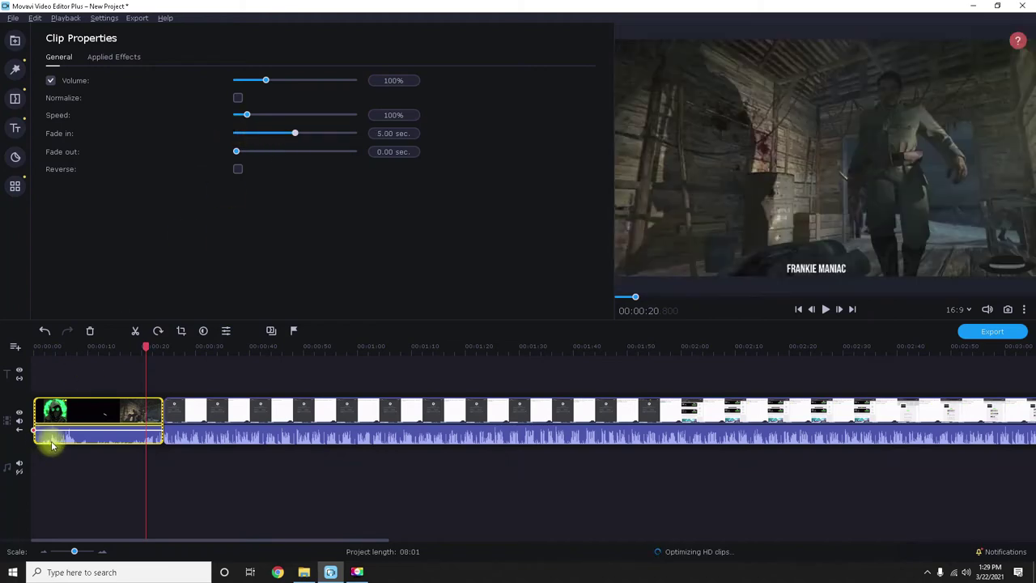
# - Set the opening segment's fade-in to 0 seconds, and try a 2.5-second fade-out before resetting it to 0
pyautogui.moveTo(294, 136); pyautogui.dragTo(176, 138)
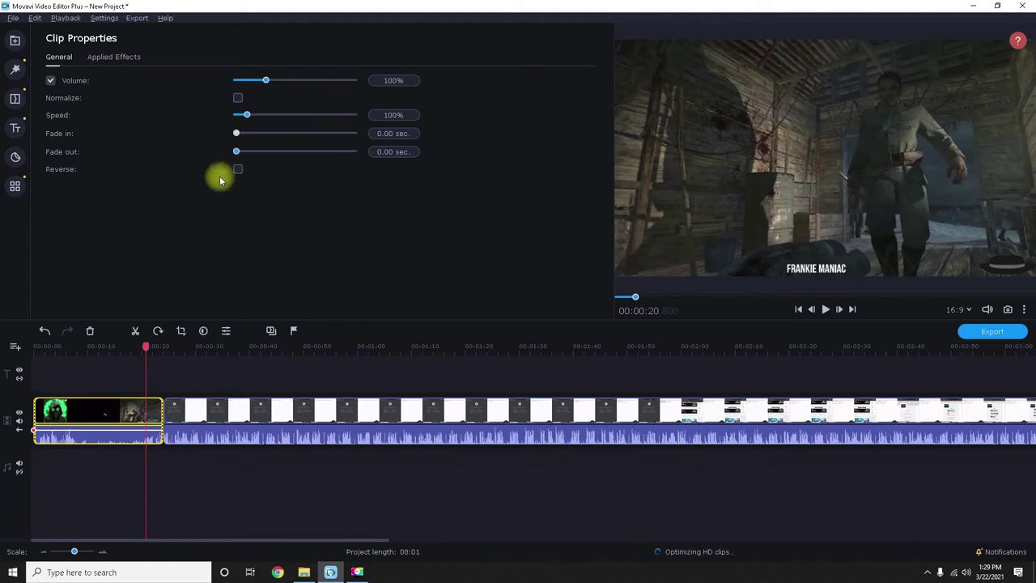
pyautogui.click(112, 410)
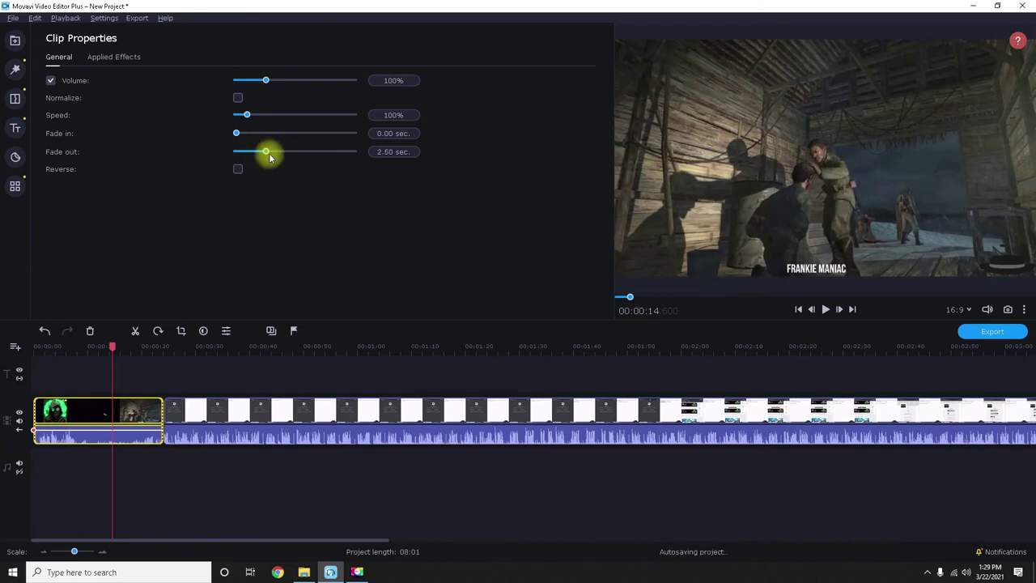
pyautogui.moveTo(259, 155); pyautogui.dragTo(191, 138)
# - Try the Reverse option on the opening segment, preview the reversed playback and turn Reverse off again
pyautogui.click(262, 435)
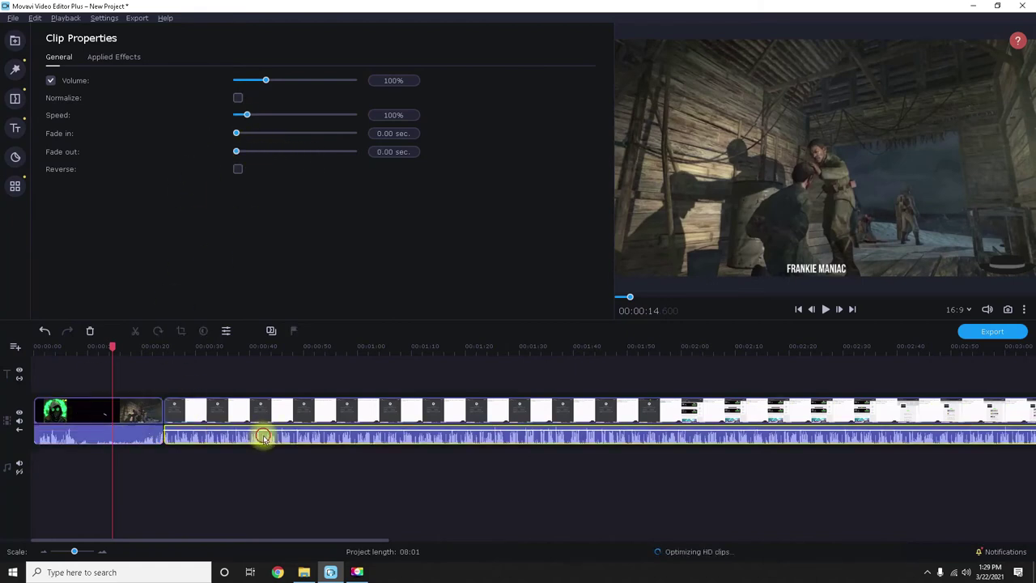
pyautogui.click(98, 435)
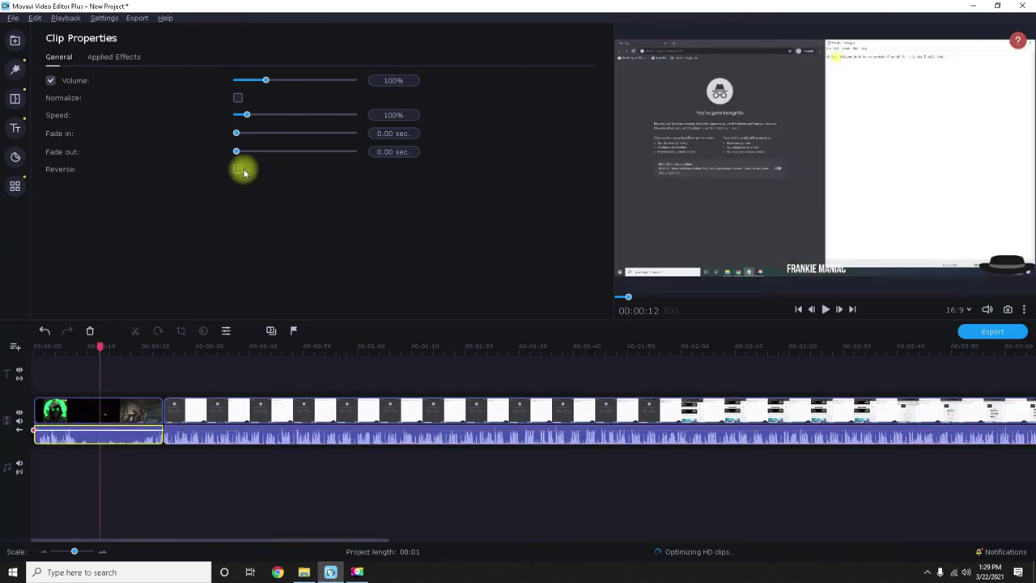
pyautogui.click(124, 433)
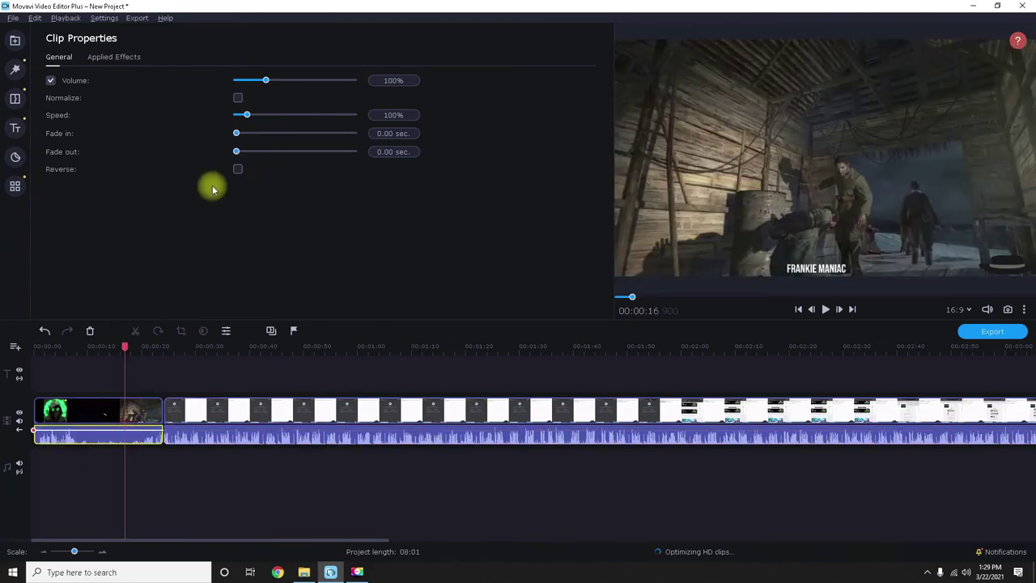
pyautogui.click(237, 169)
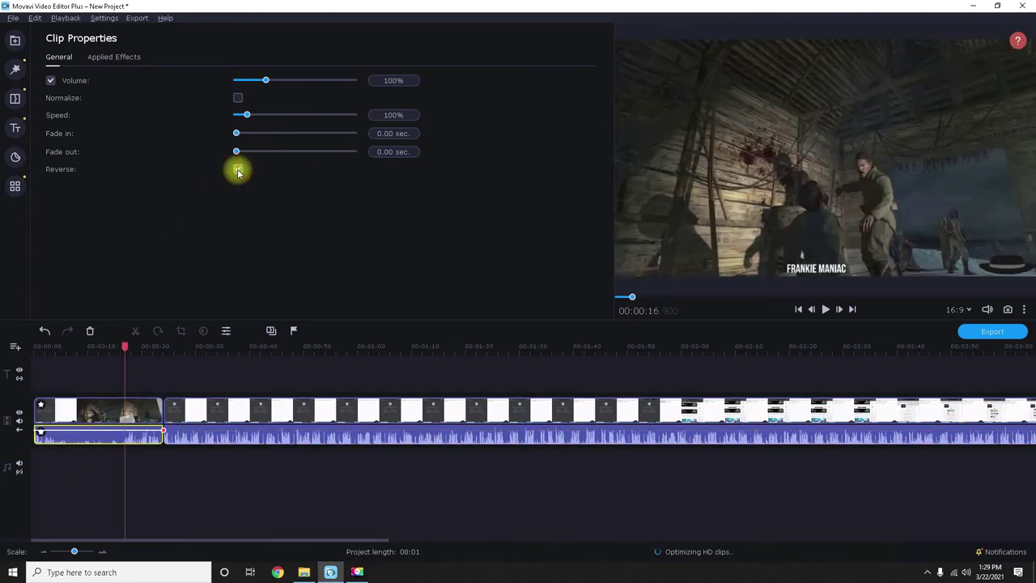
pyautogui.click(41, 419)
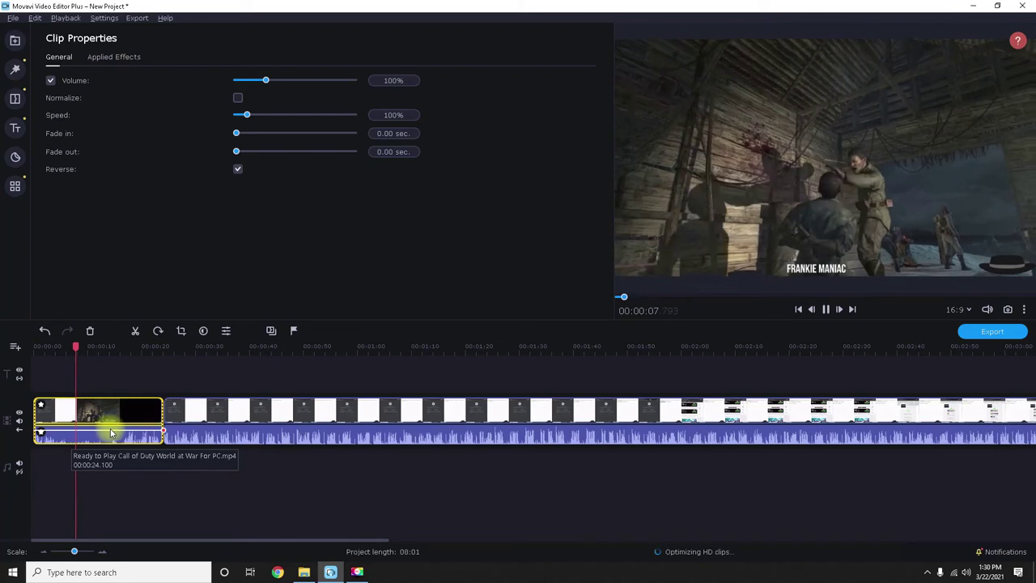
pyautogui.click(237, 168)
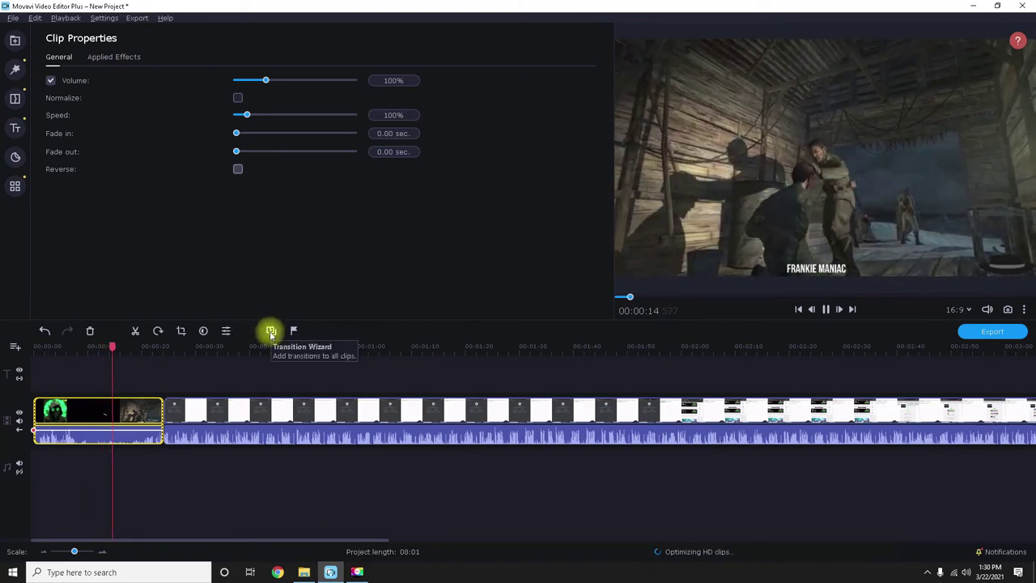
# - Open the Transition Wizard and review its transition, photo duration and Pan and Zoom options with the second segment selected
pyautogui.click(272, 332)
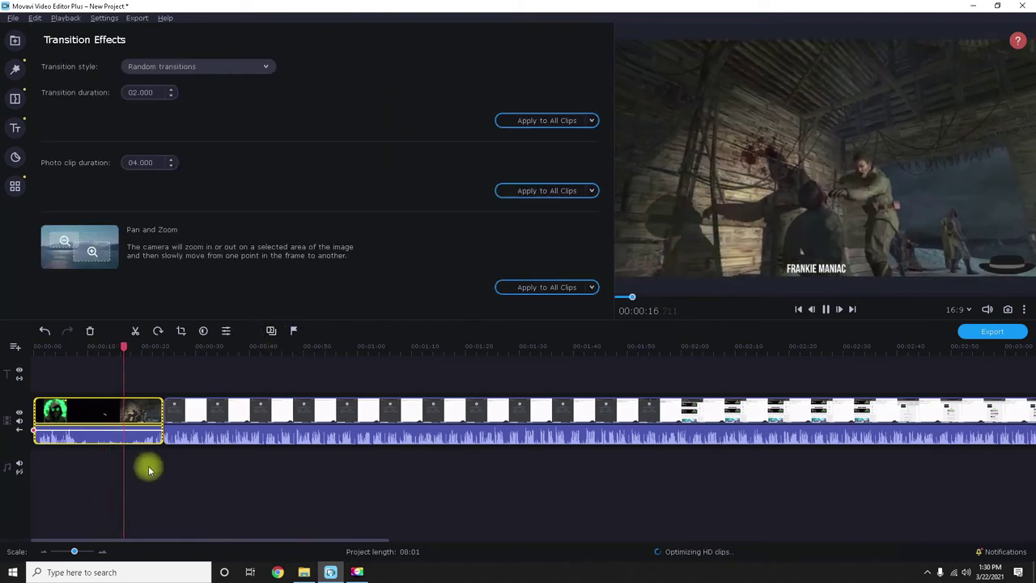
pyautogui.click(178, 408)
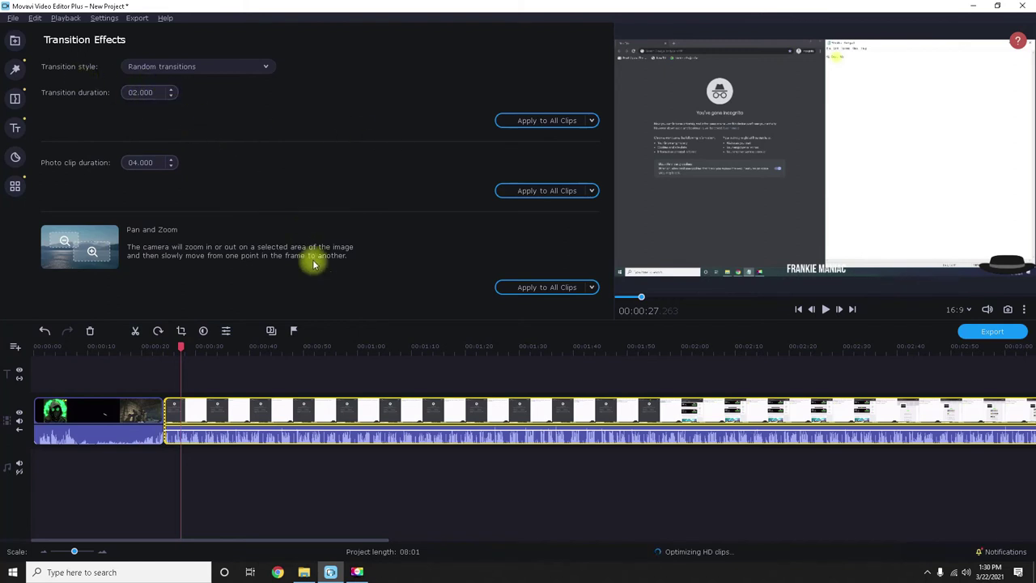
pyautogui.hscroll(3, 265, 431)
pyautogui.hscroll(-3, 240, 386)
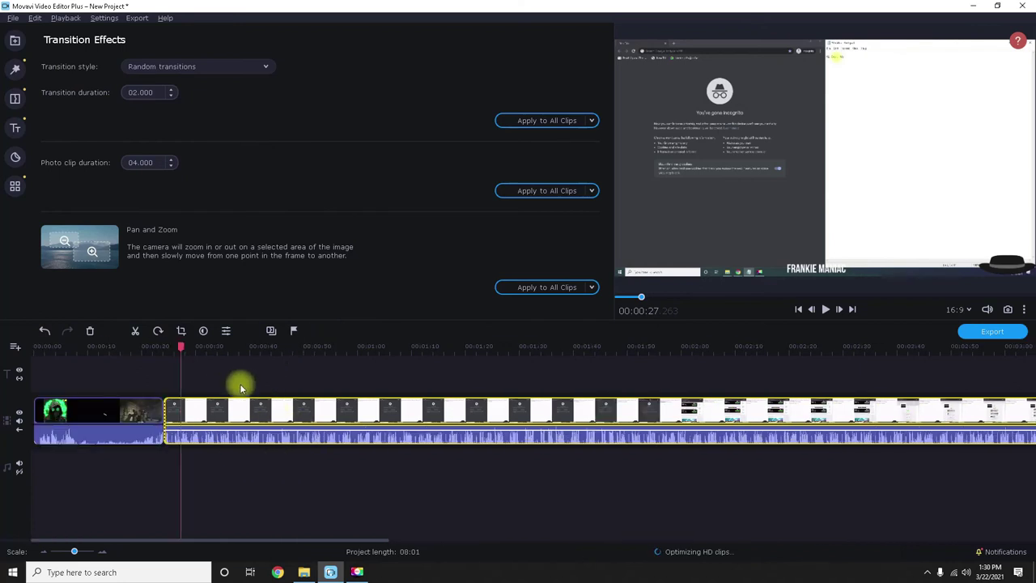
# - Add a timeline marker at about 27 seconds in the second segment and label it with the channel name
pyautogui.click(295, 332)
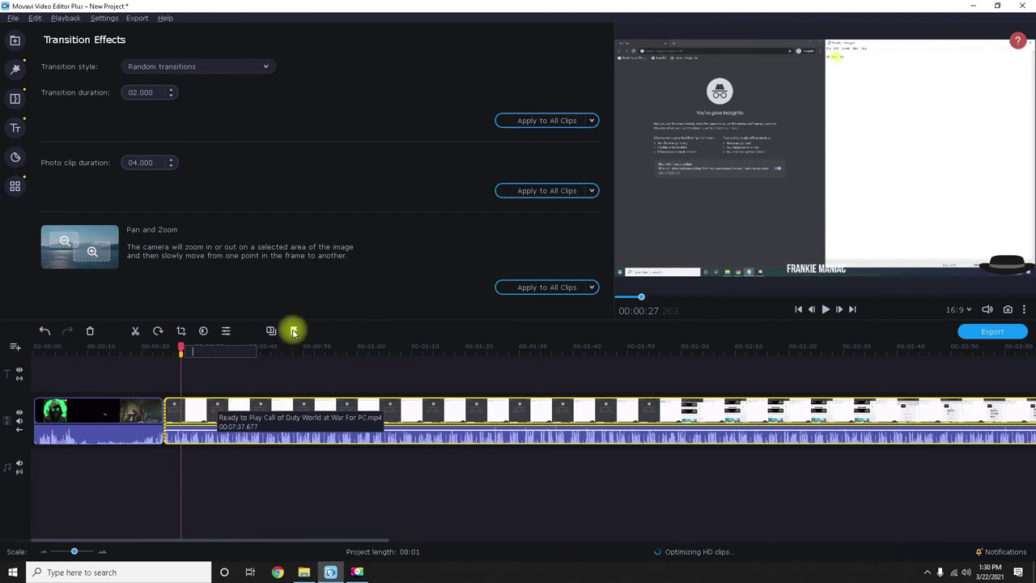
pyautogui.click(215, 351)
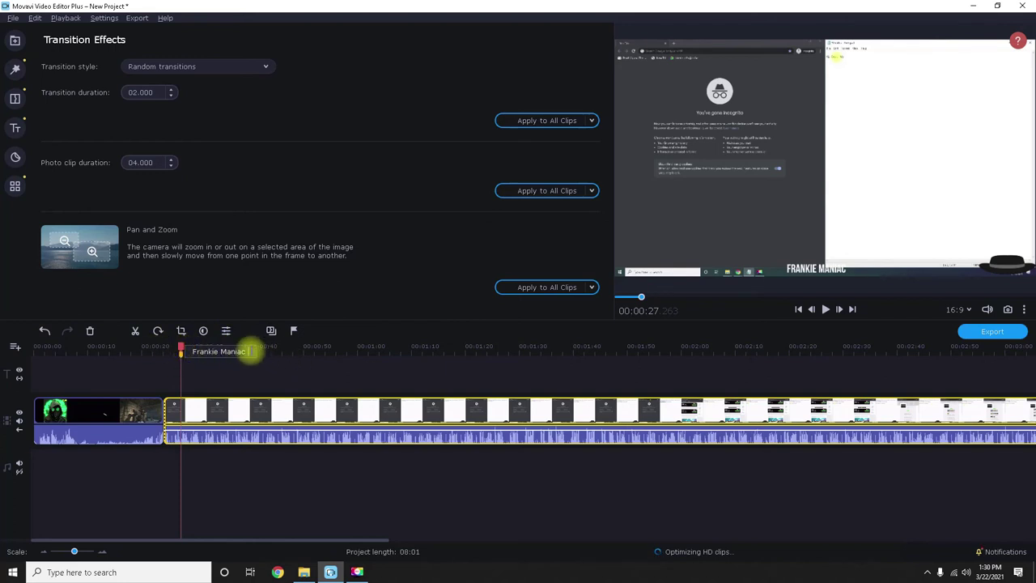
pyautogui.click(197, 350)
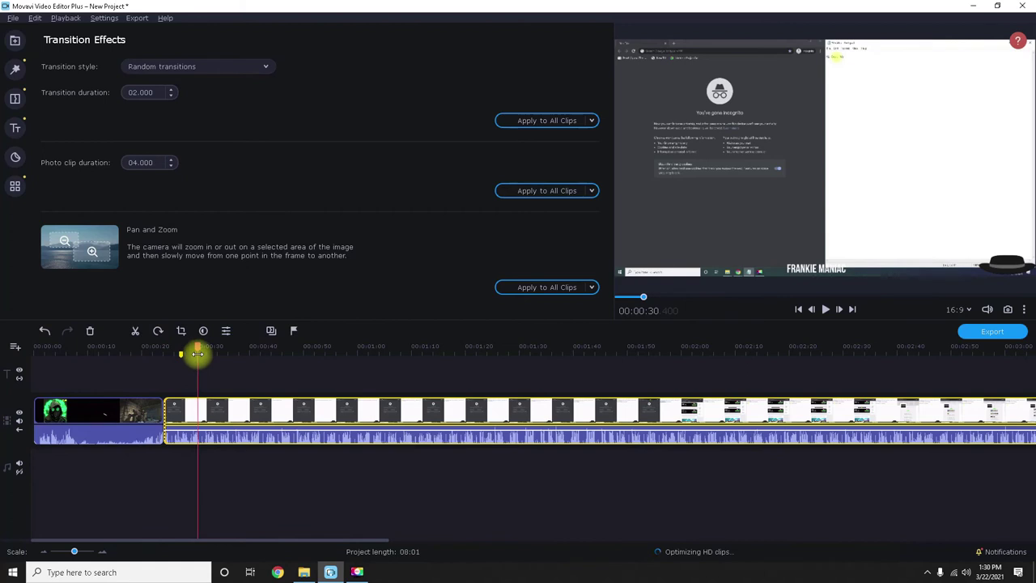
# - Place a marker at the cut between the two segments and remove all markers from the timeline
pyautogui.click(163, 353)
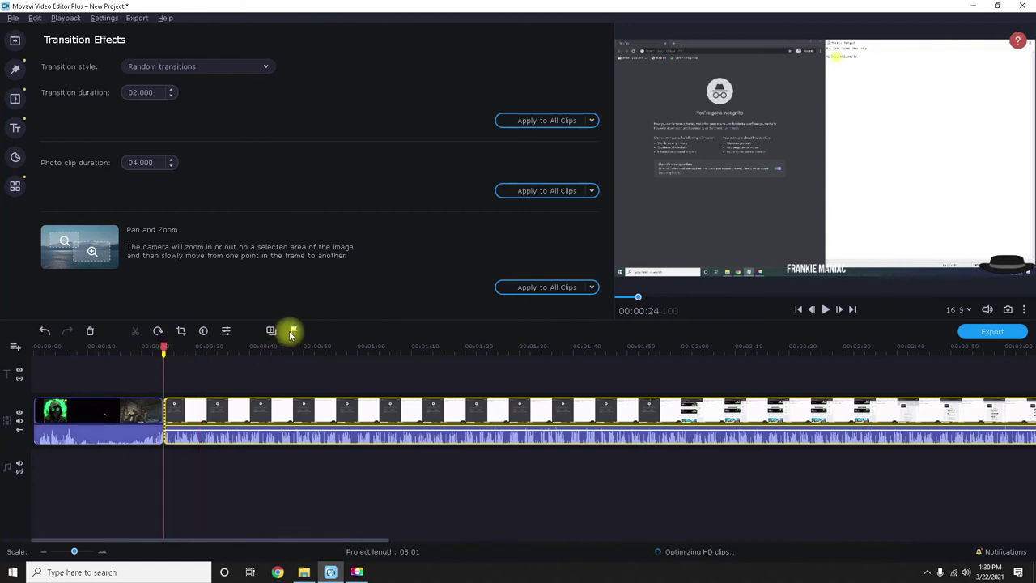
pyautogui.click(241, 354)
pyautogui.click(162, 354)
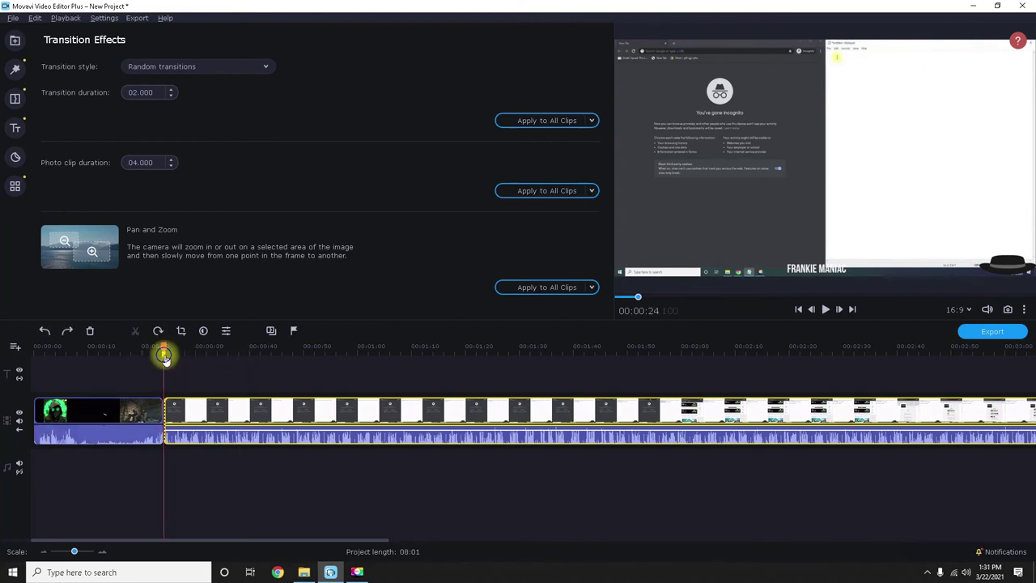
pyautogui.rightClick(163, 355)
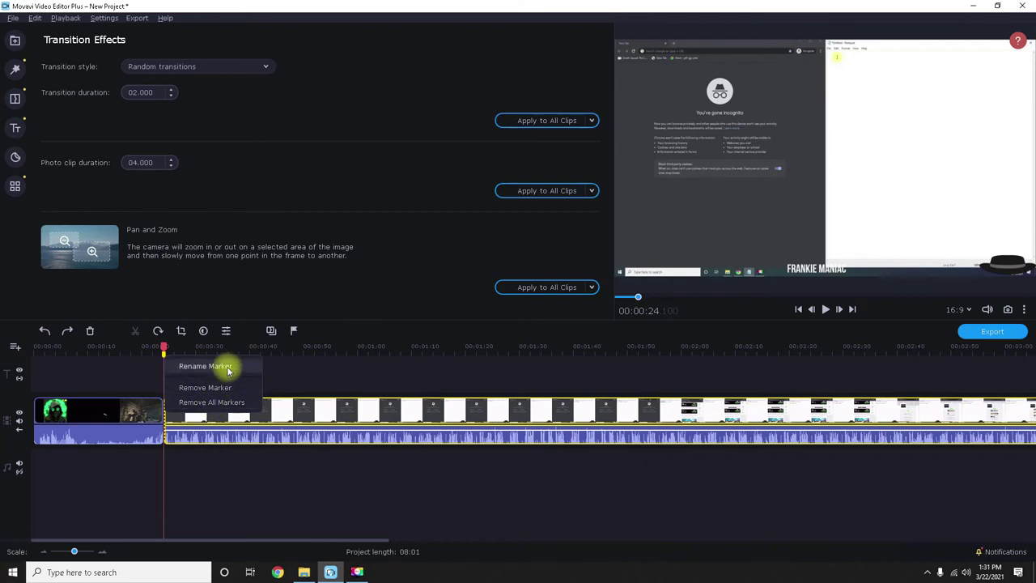
pyautogui.click(230, 388)
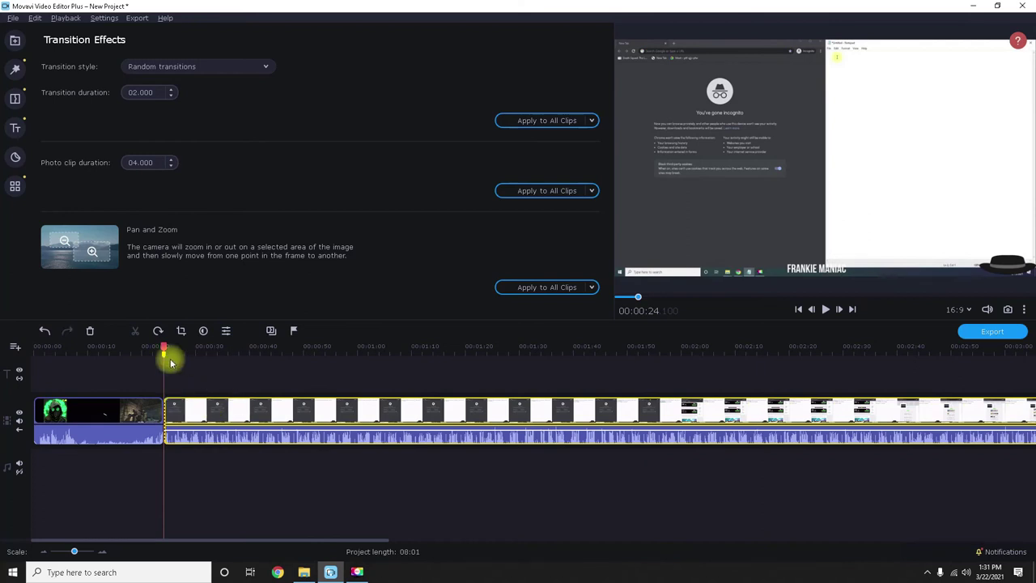
pyautogui.rightClick(164, 356)
pyautogui.click(208, 405)
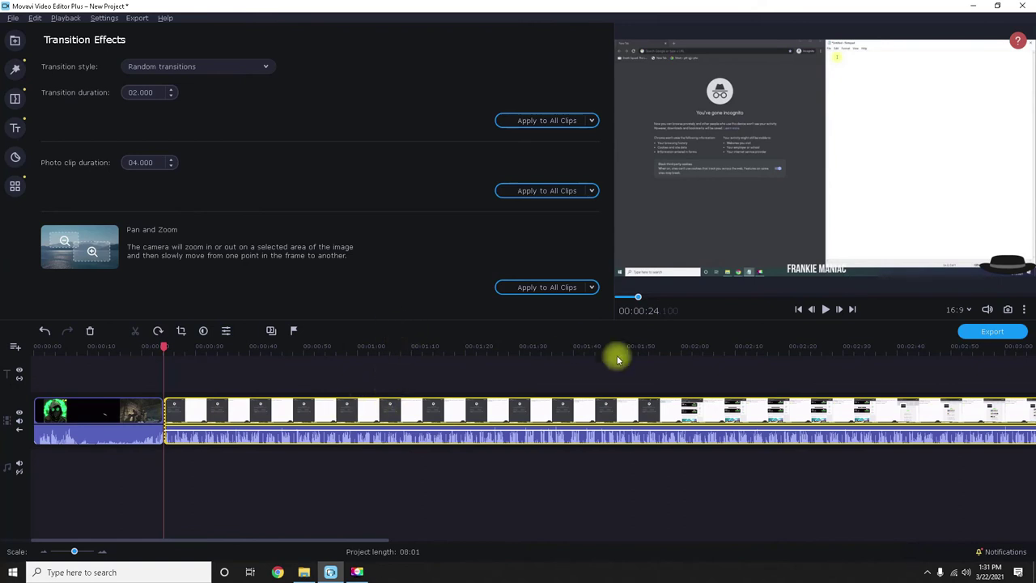
# - Briefly play the preview, move the playhead to 21.9 seconds in the opening segment and start saving a snapshot
pyautogui.click(827, 309)
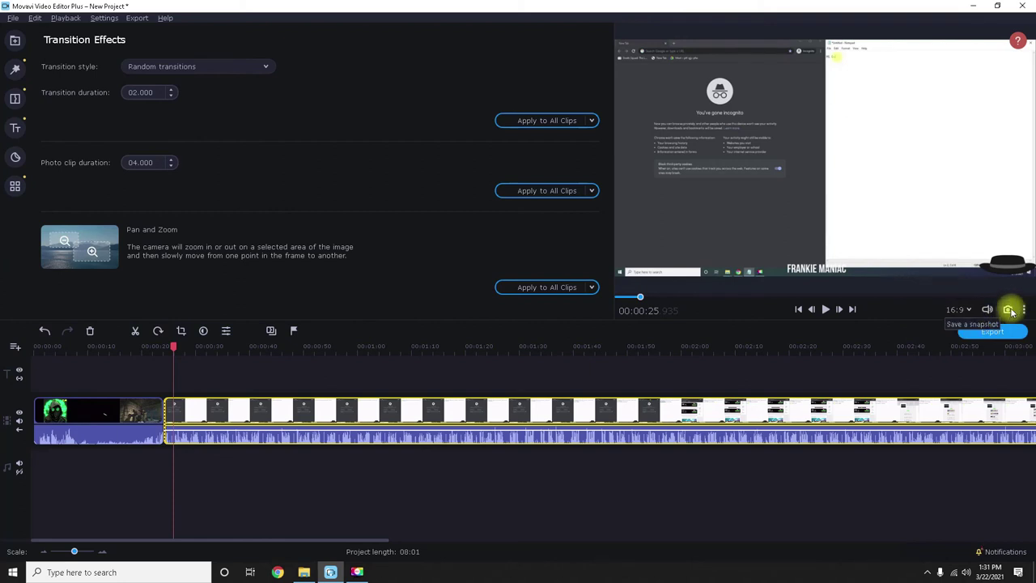
pyautogui.click(146, 417)
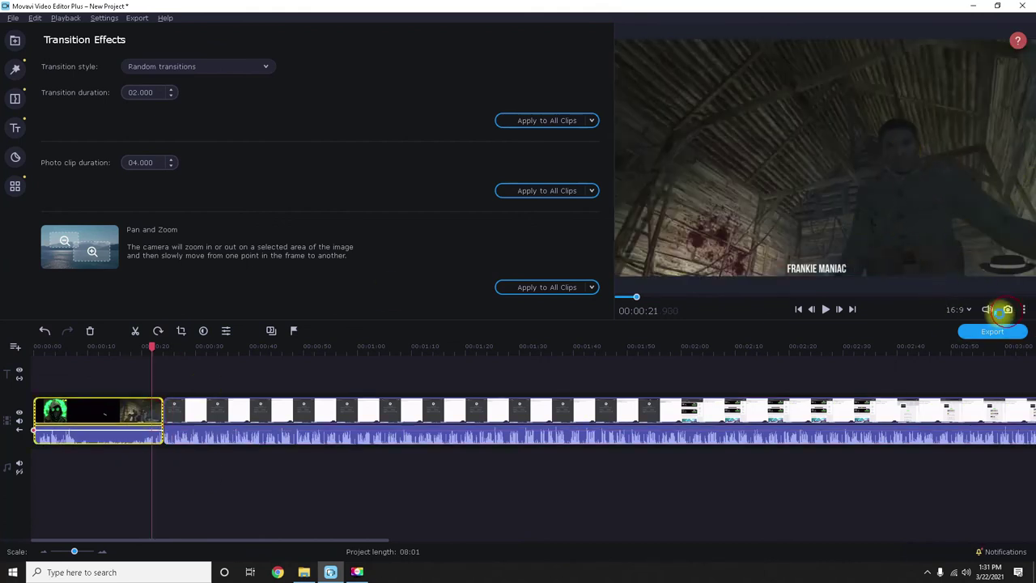
pyautogui.click(1007, 309)
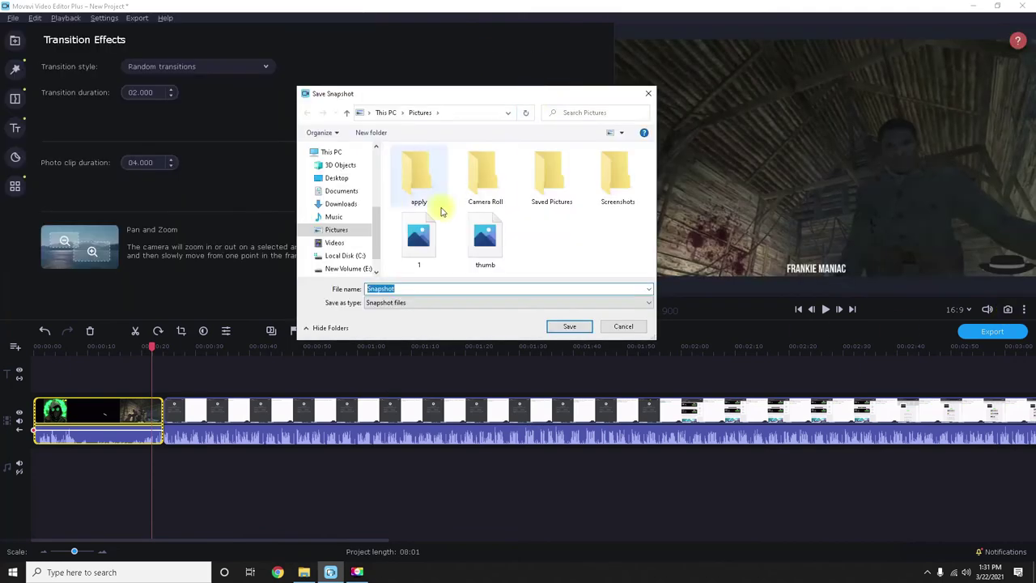
# - Create a folder named snapshot inside Pictures and save the frame there as 1
pyautogui.click(338, 229)
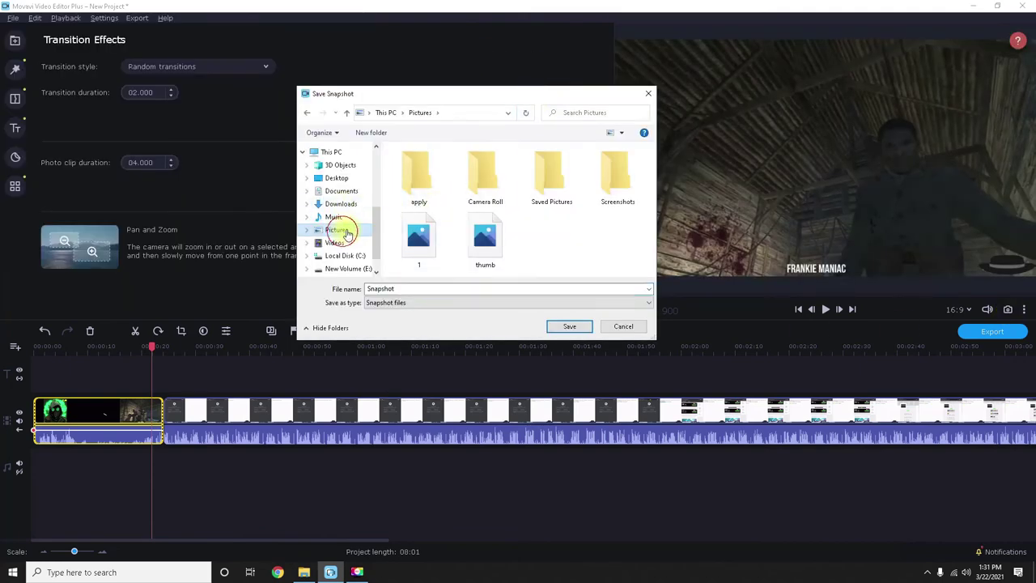
pyautogui.click(373, 134)
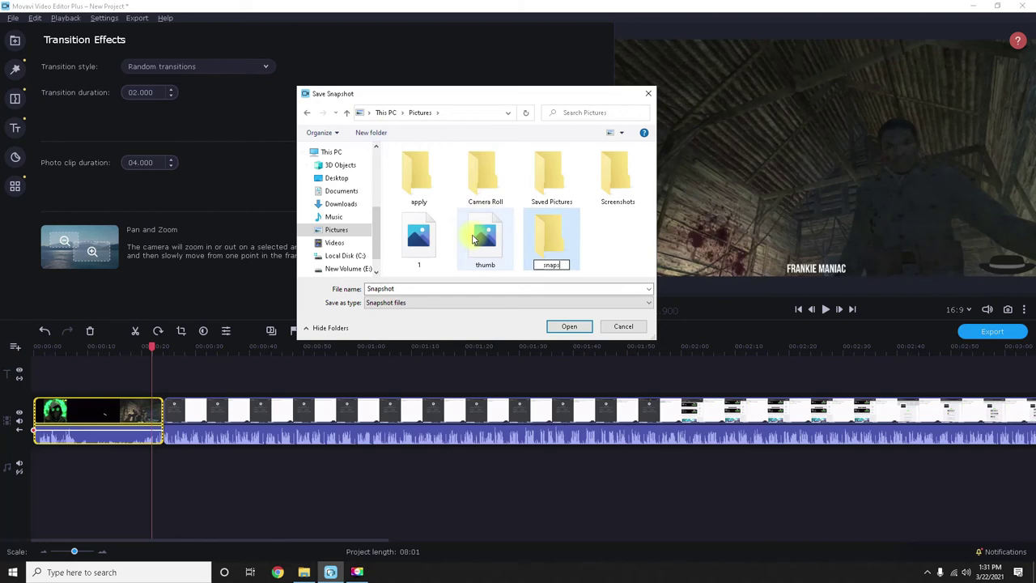
pyautogui.write('snapshot')
pyautogui.press('Return')
pyautogui.press('Return')
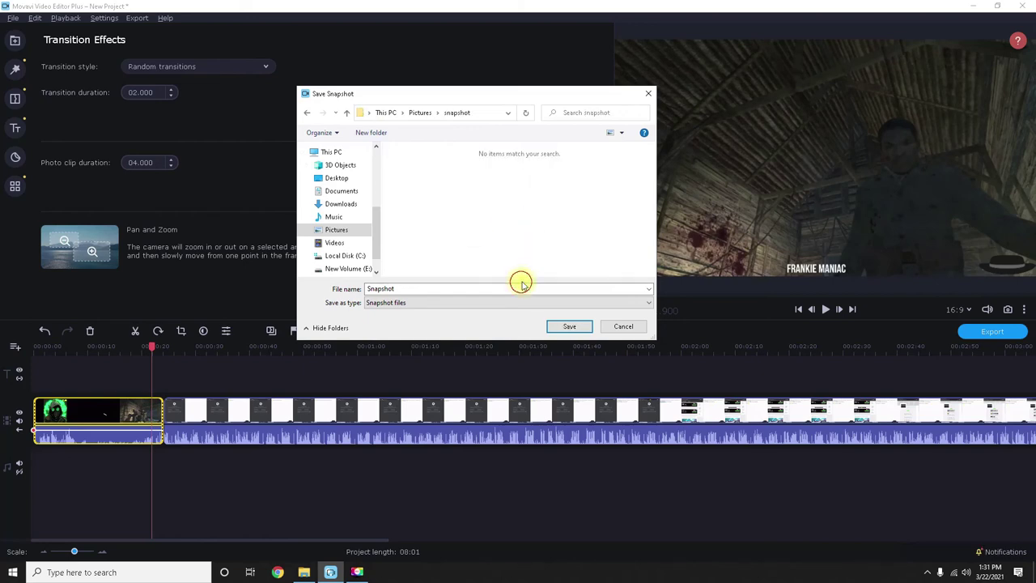
pyautogui.press('Return')
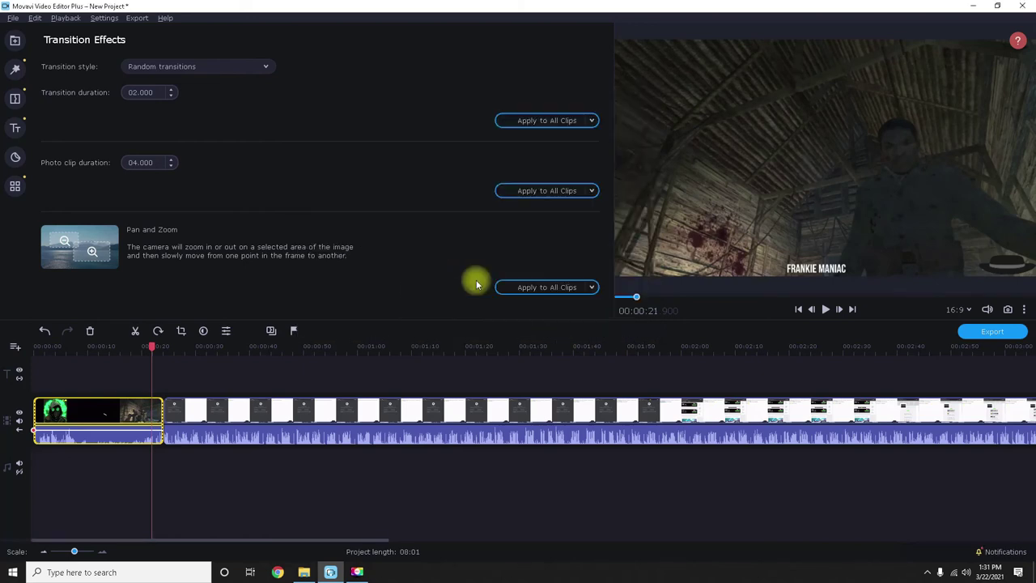
# - Switch to File Explorer and look through the New Volume (E:) drive
pyautogui.click(304, 573)
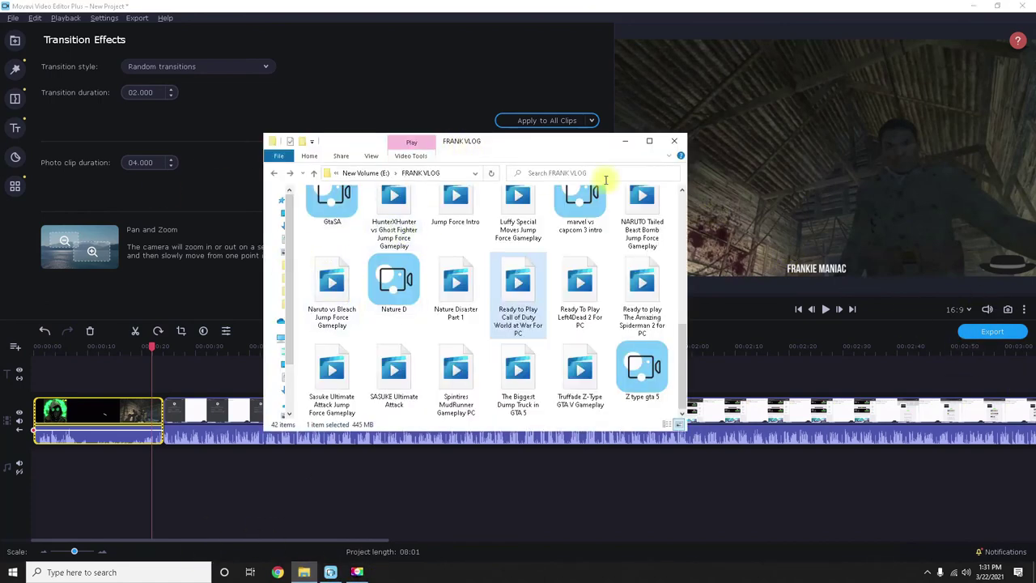
pyautogui.click(625, 141)
pyautogui.click(305, 572)
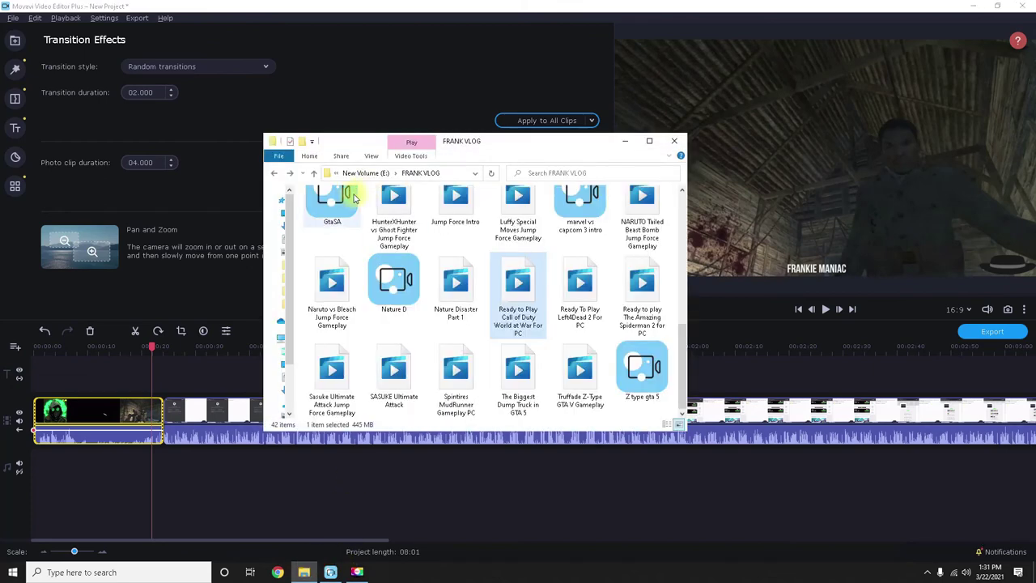
pyautogui.click(364, 172)
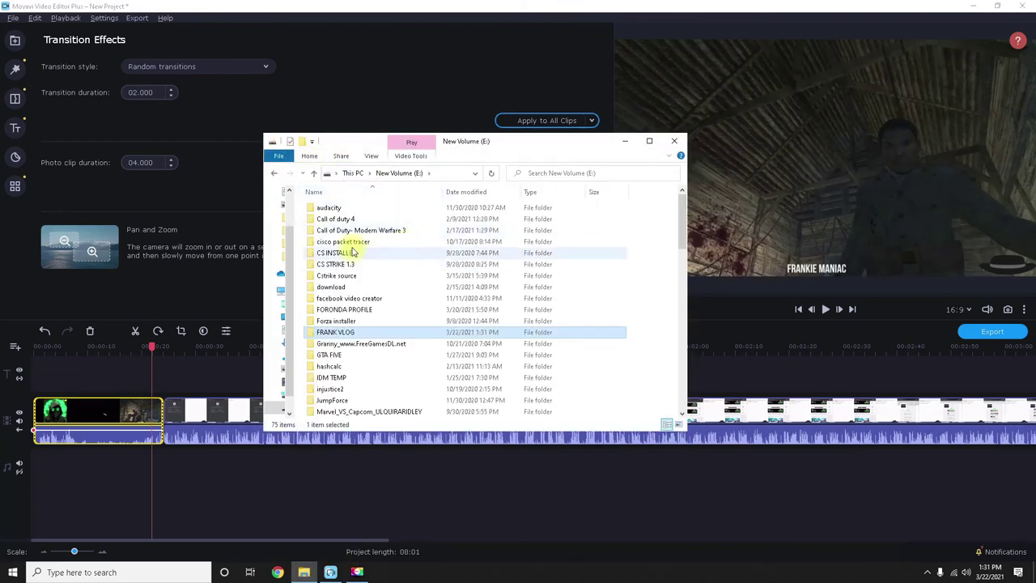
pyautogui.click(341, 155)
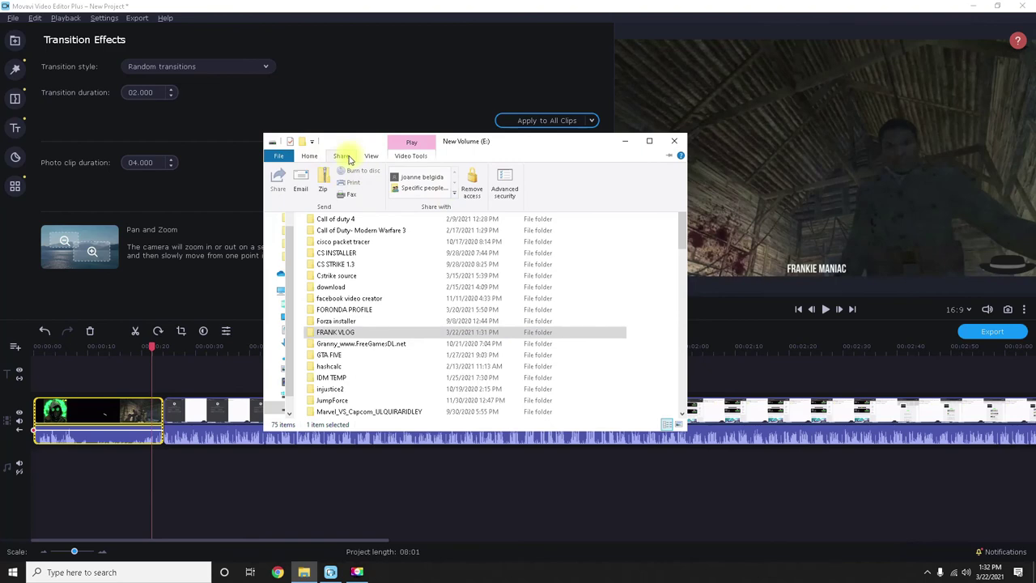
pyautogui.click(308, 156)
pyautogui.click(629, 284)
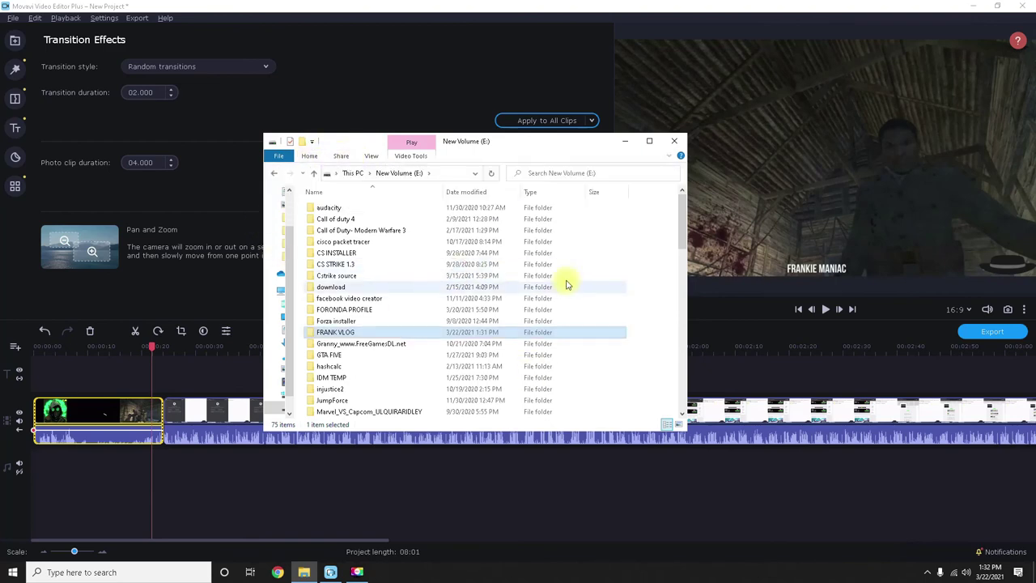
# - Go to the Pictures folder on This PC and open its snapshot folder
pyautogui.click(348, 172)
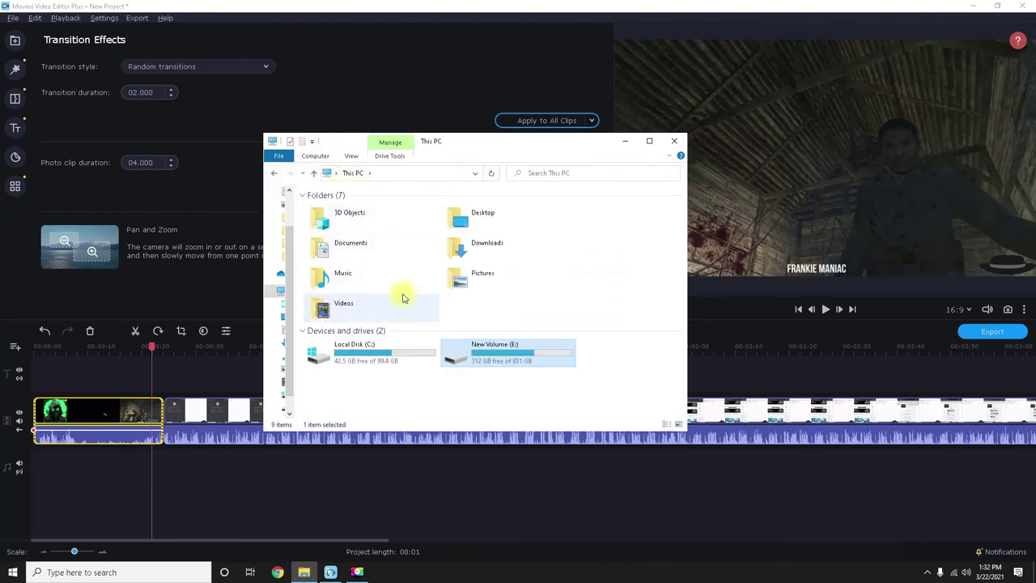
pyautogui.doubleClick(481, 272)
pyautogui.click(389, 267)
pyautogui.click(457, 227)
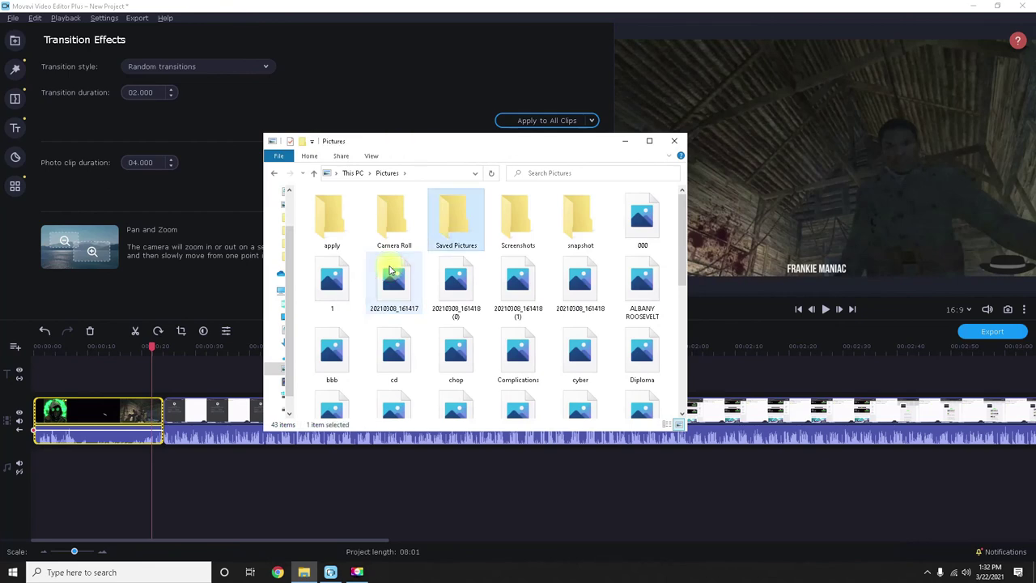
pyautogui.click(508, 228)
pyautogui.doubleClick(578, 229)
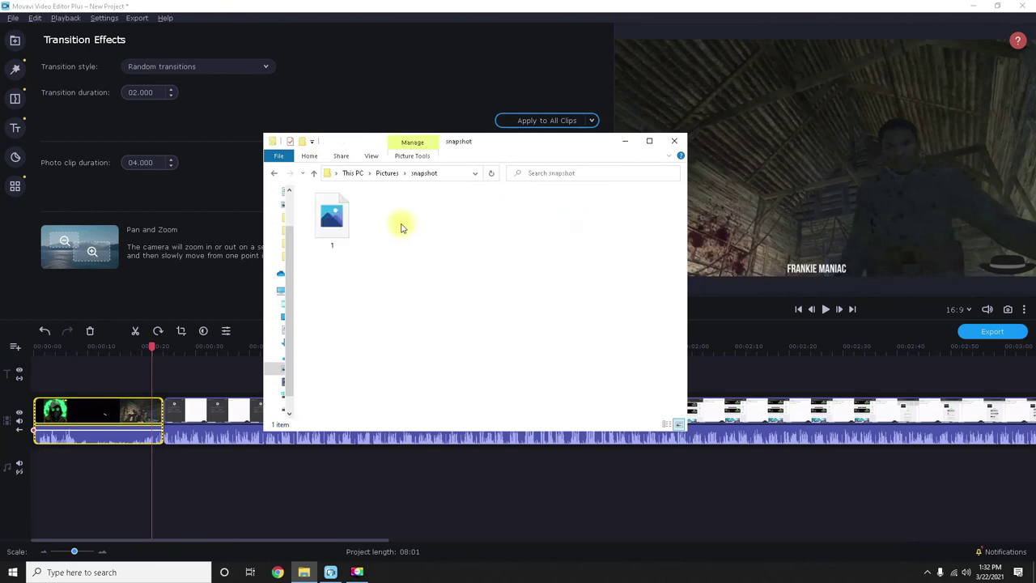
# - Open the saved snapshot image 1 in Photos to view it, and close the viewer
pyautogui.click(333, 215)
pyautogui.rightClick(342, 223)
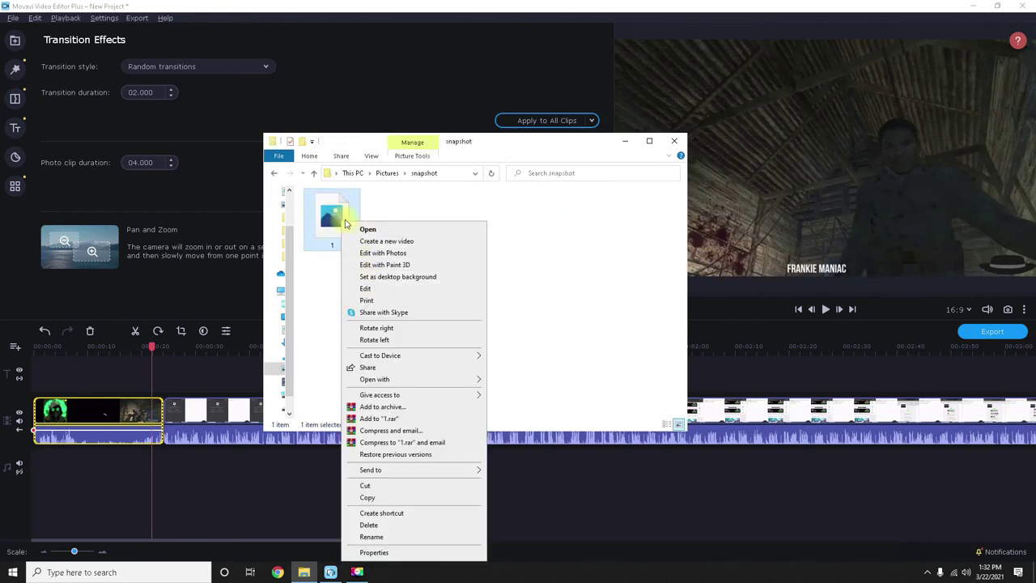
pyautogui.click(366, 231)
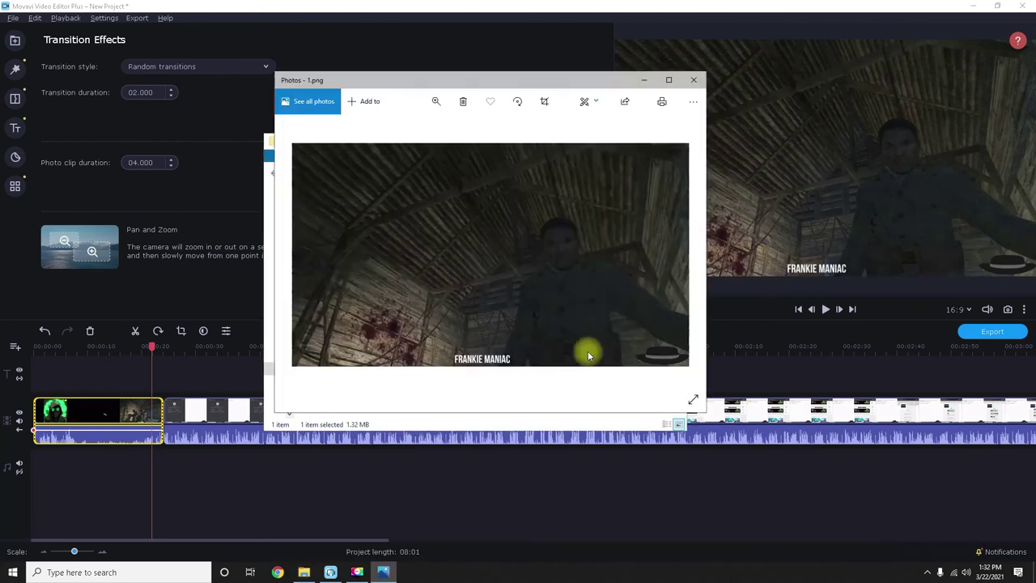
pyautogui.click(693, 79)
# - Delete snapshot image 1 from the snapshot folder and close File Explorer to return to Movavi Video Editor Plus
pyautogui.moveTo(389, 213); pyautogui.dragTo(305, 242)
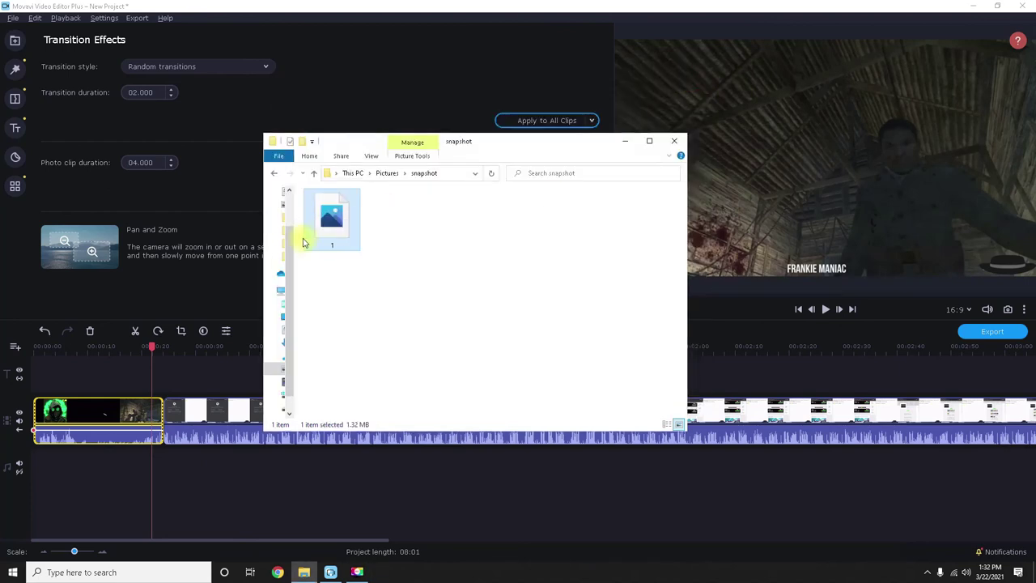
pyautogui.moveTo(373, 207); pyautogui.dragTo(353, 240)
pyautogui.press('Delete')
pyautogui.click(675, 141)
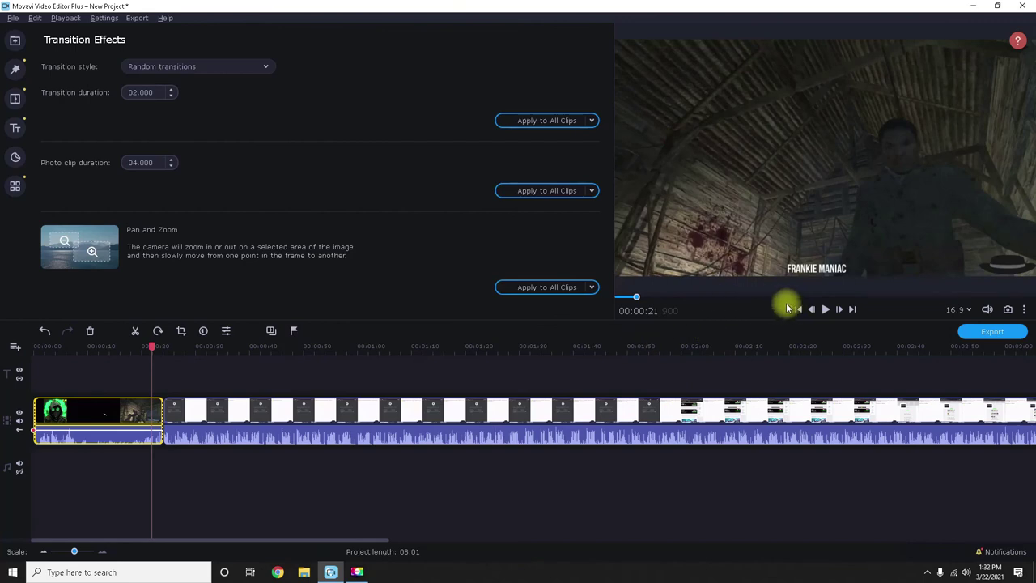
# - Request the high-resolution preview for the player and dismiss the preview modes dialog without accepting
pyautogui.click(1025, 310)
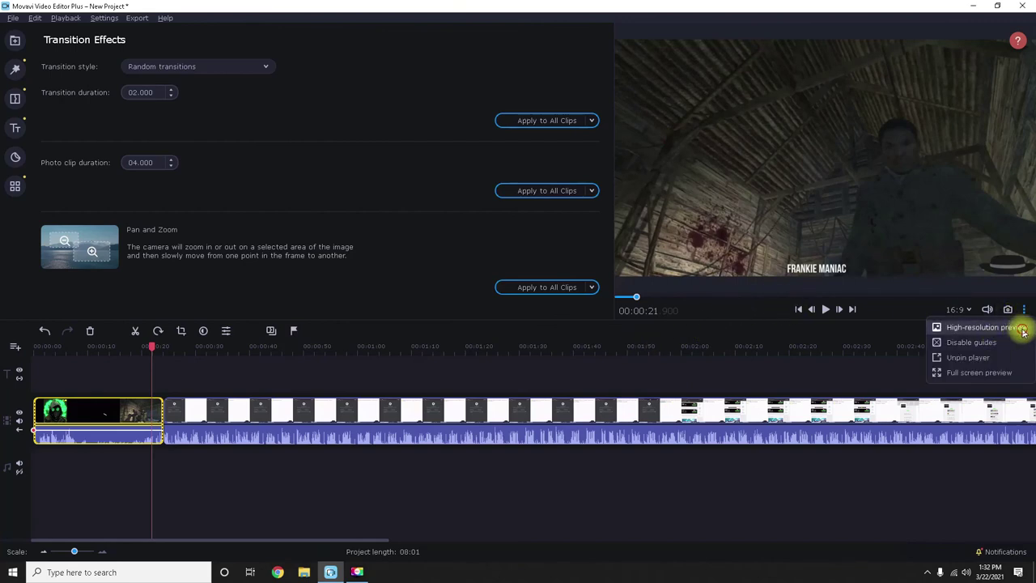
pyautogui.click(1023, 328)
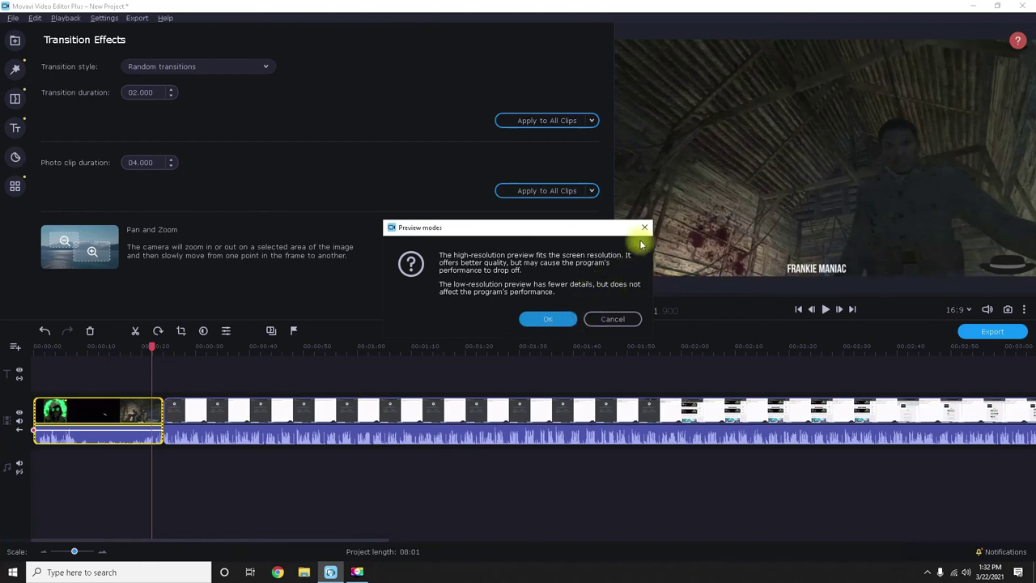
pyautogui.click(646, 228)
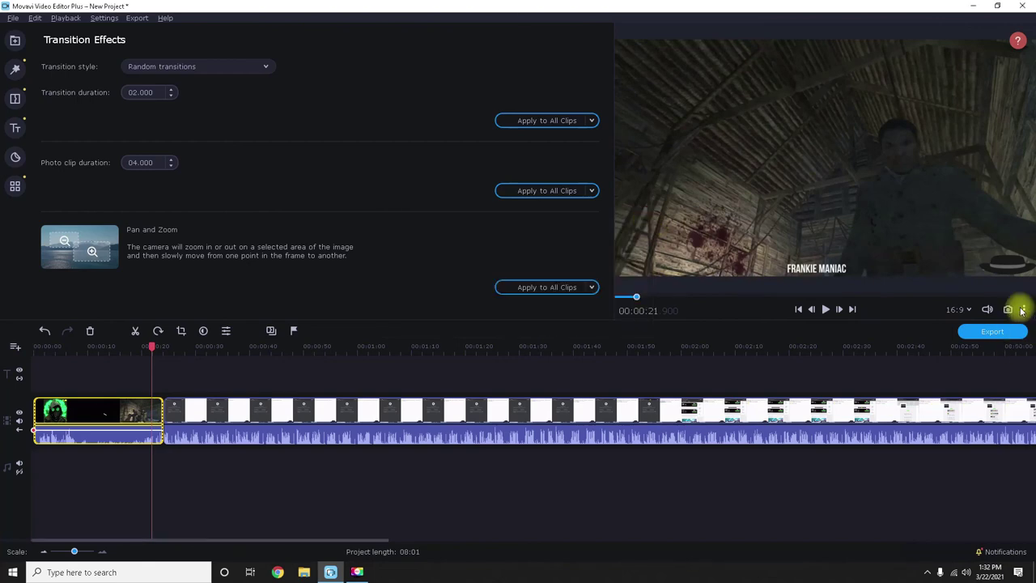
# - View the current frame in full screen preview and return to the editor
pyautogui.click(1024, 308)
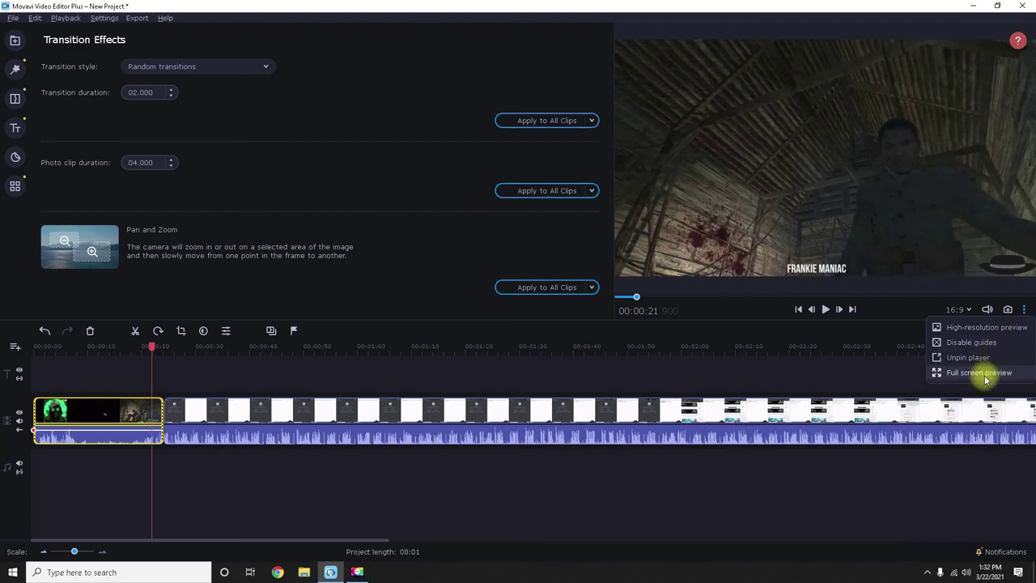
pyautogui.click(984, 375)
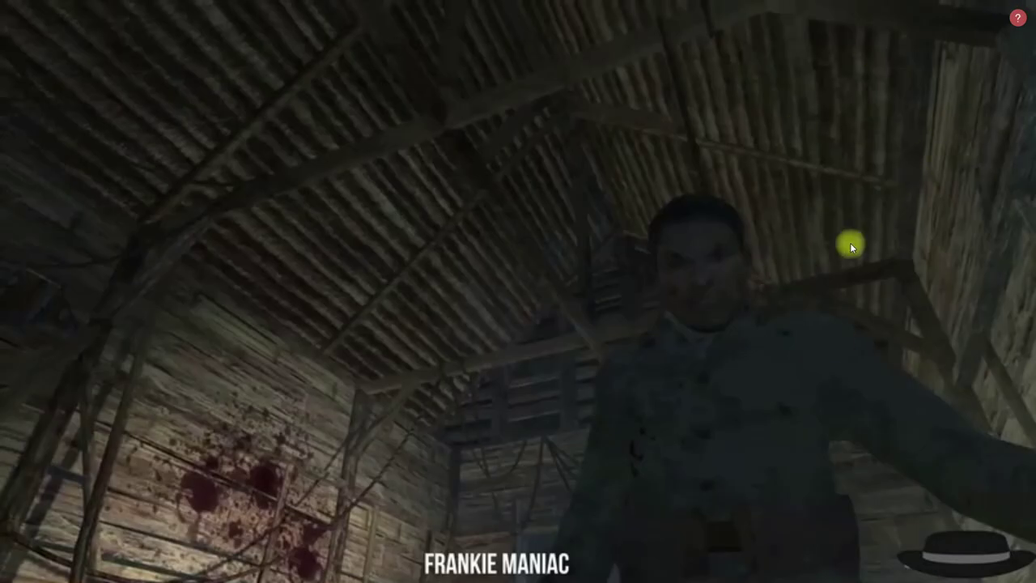
pyautogui.press('Escape')
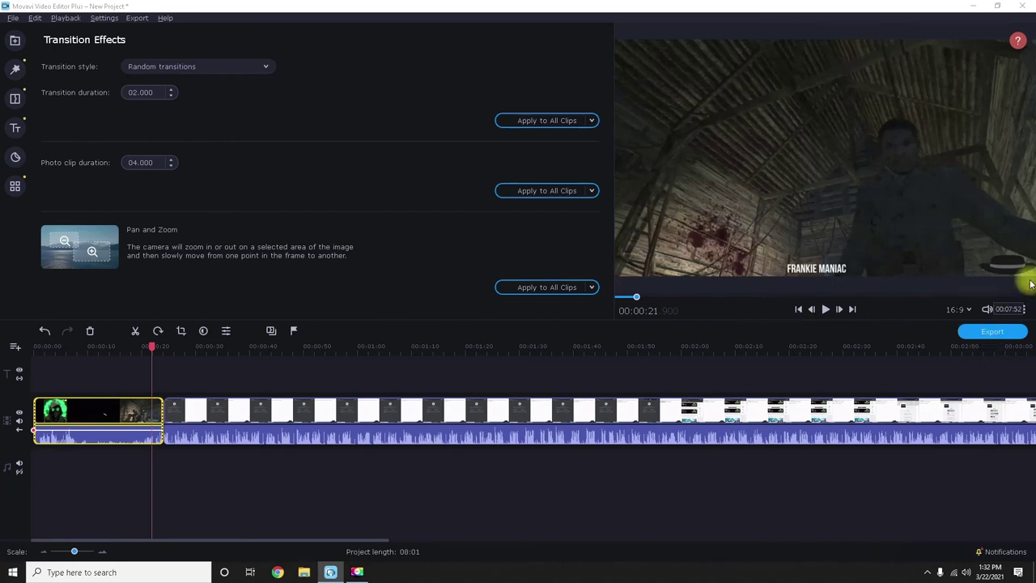